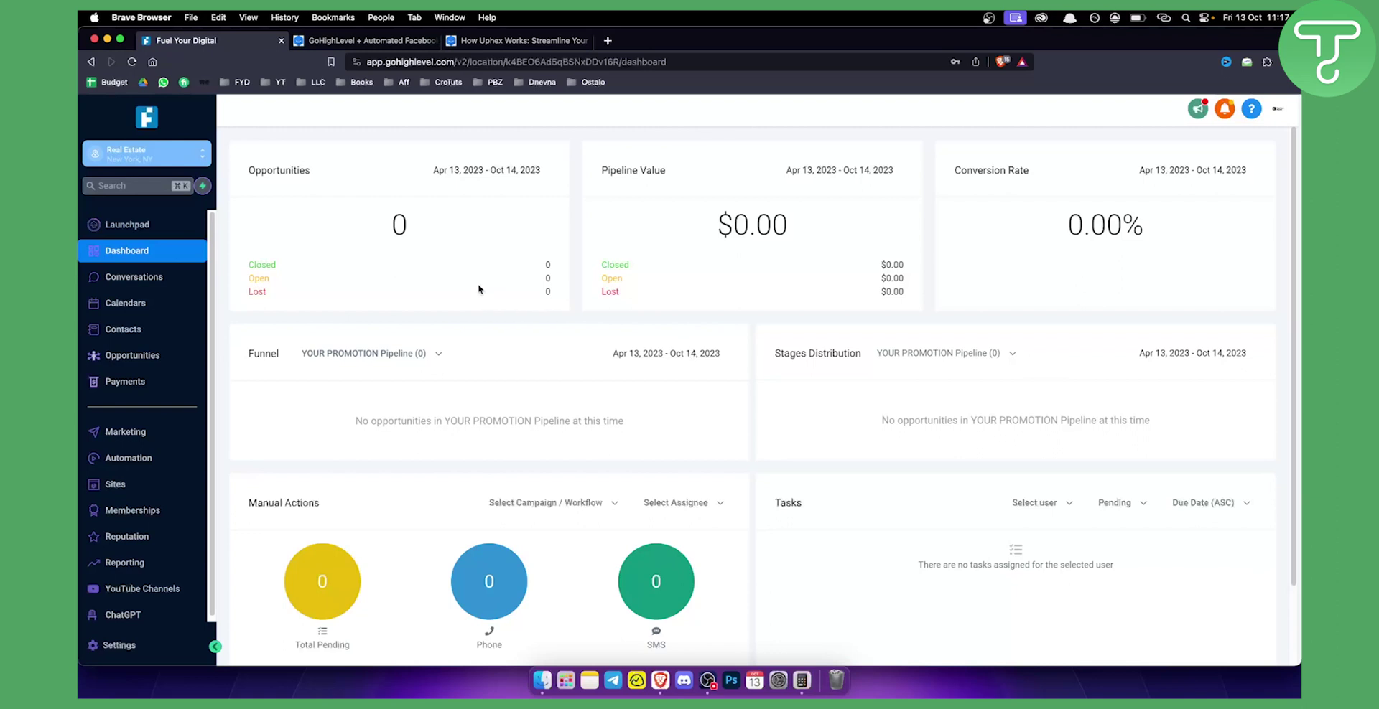
- Switch from the Real Estate sub-account to agency view, listing Gold's Gym and Real Estate
{"action": "left_click", "coordinate": [135, 159]}
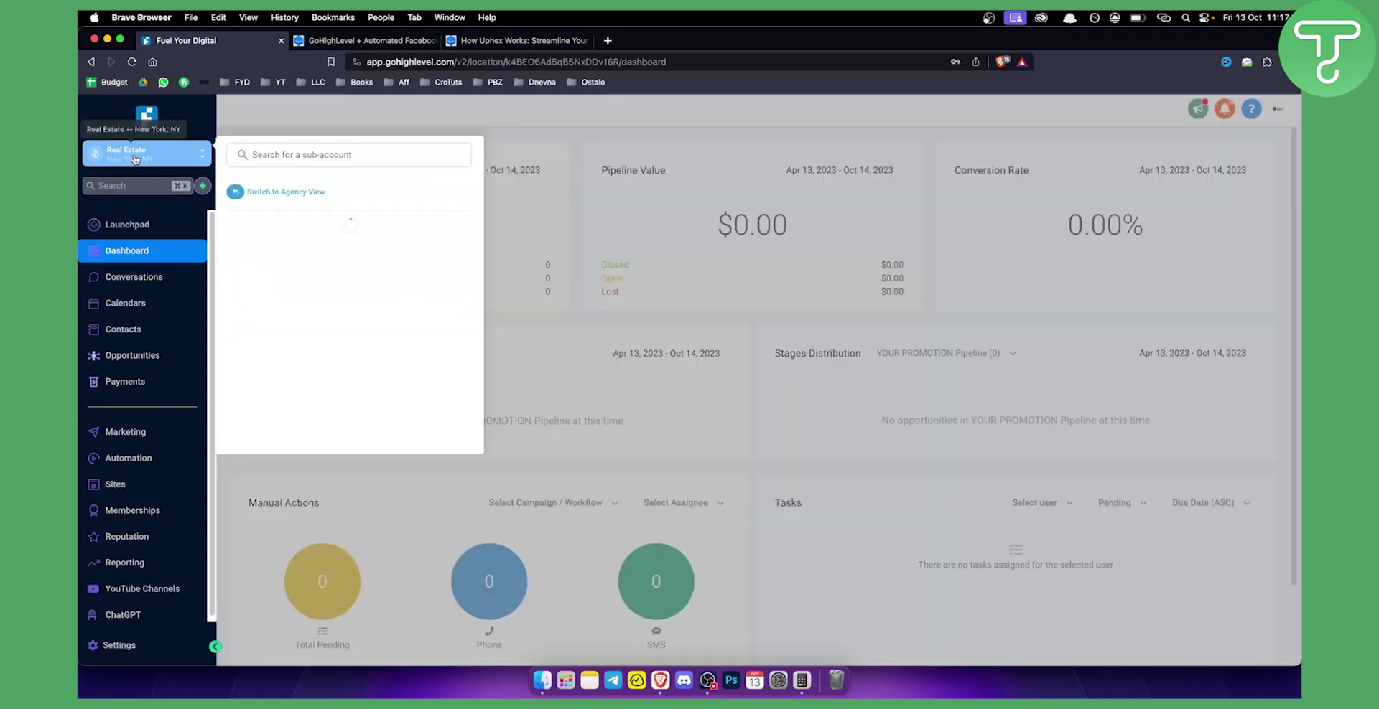
{"action": "left_click", "coordinate": [170, 157]}
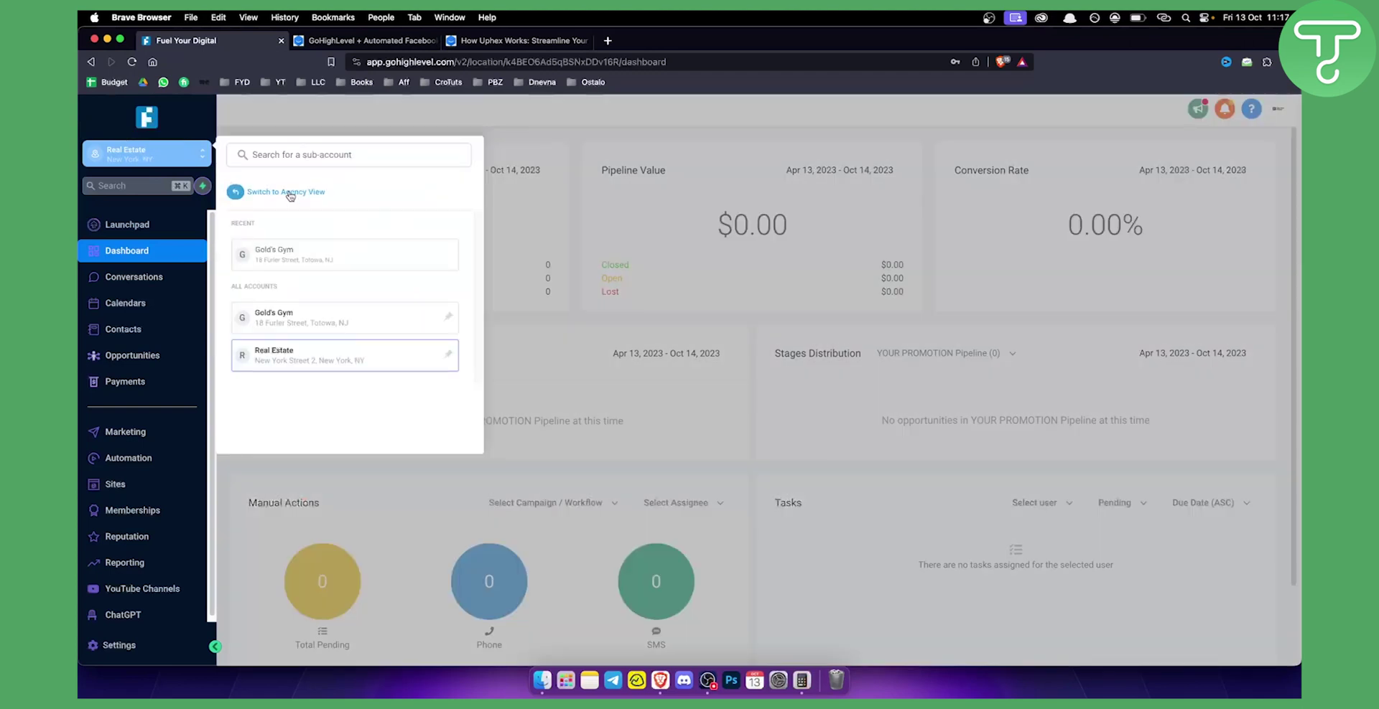
{"action": "left_click", "coordinate": [371, 234]}
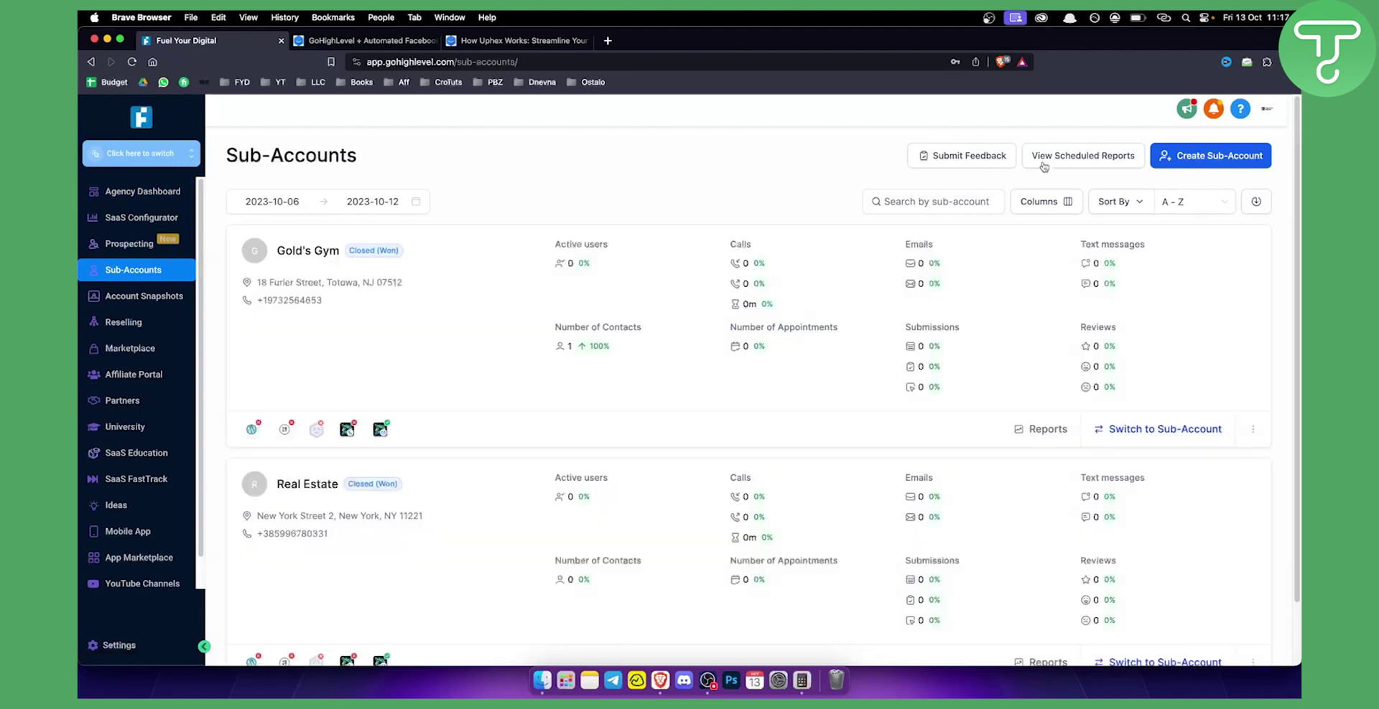
- Open the Real Estate Snapshot from Create Sub-Account's template list
{"action": "left_click", "coordinate": [1224, 156]}
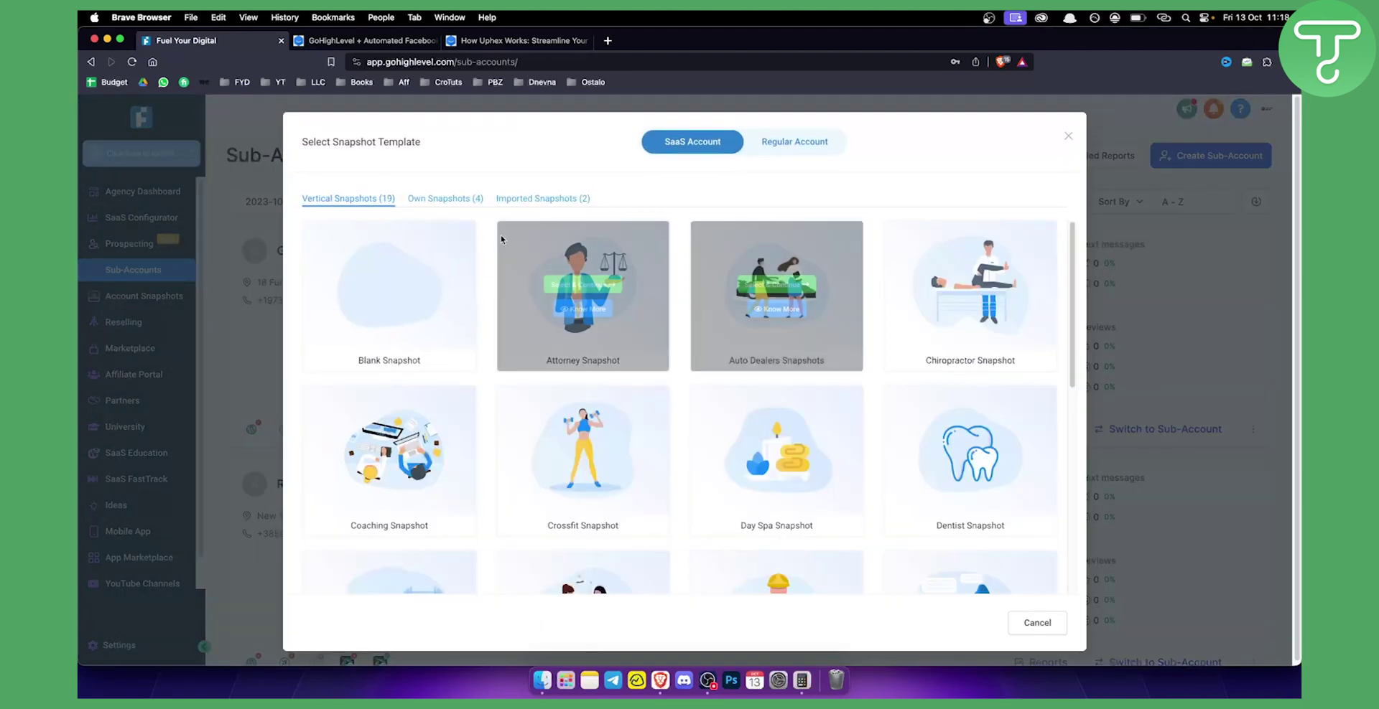
{"action": "scroll", "coordinate": [502, 426], "scroll_direction": "down", "scroll_amount": 2}
{"action": "scroll", "coordinate": [494, 409], "scroll_direction": "down", "scroll_amount": 4}
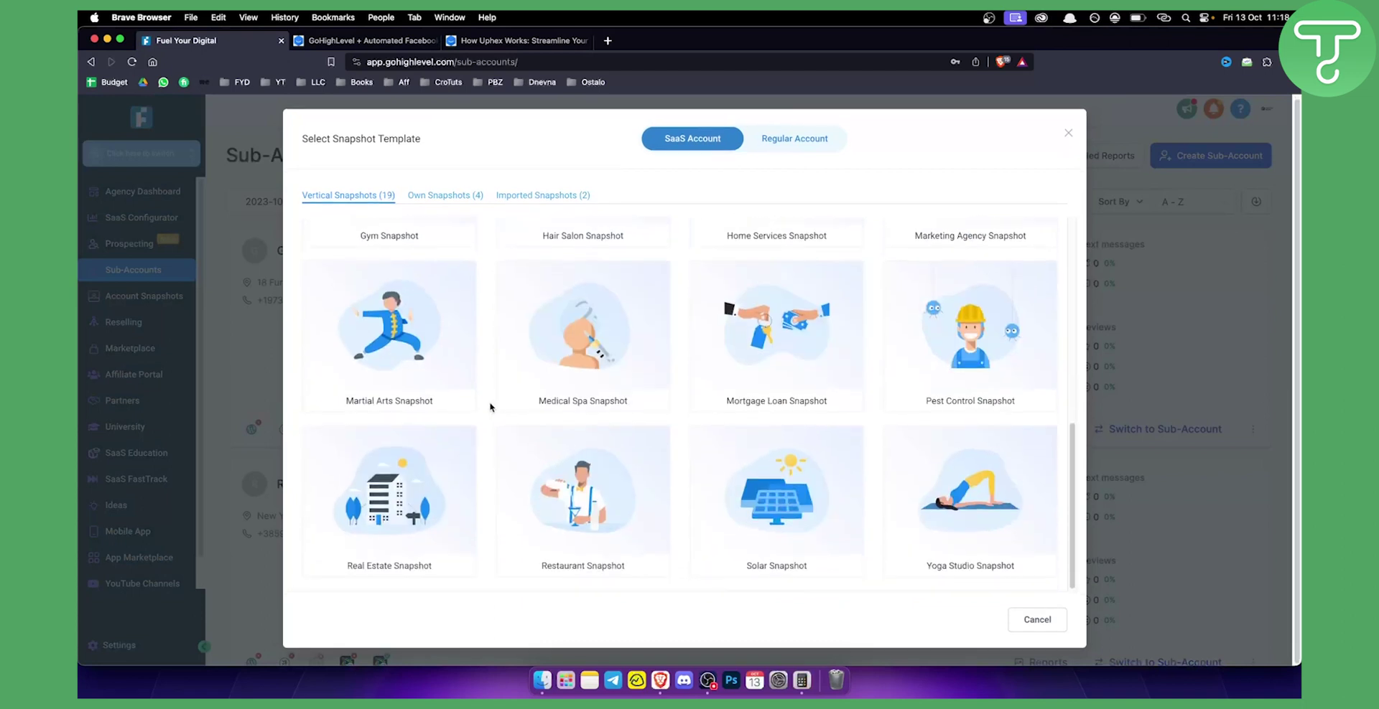
{"action": "left_click", "coordinate": [415, 524]}
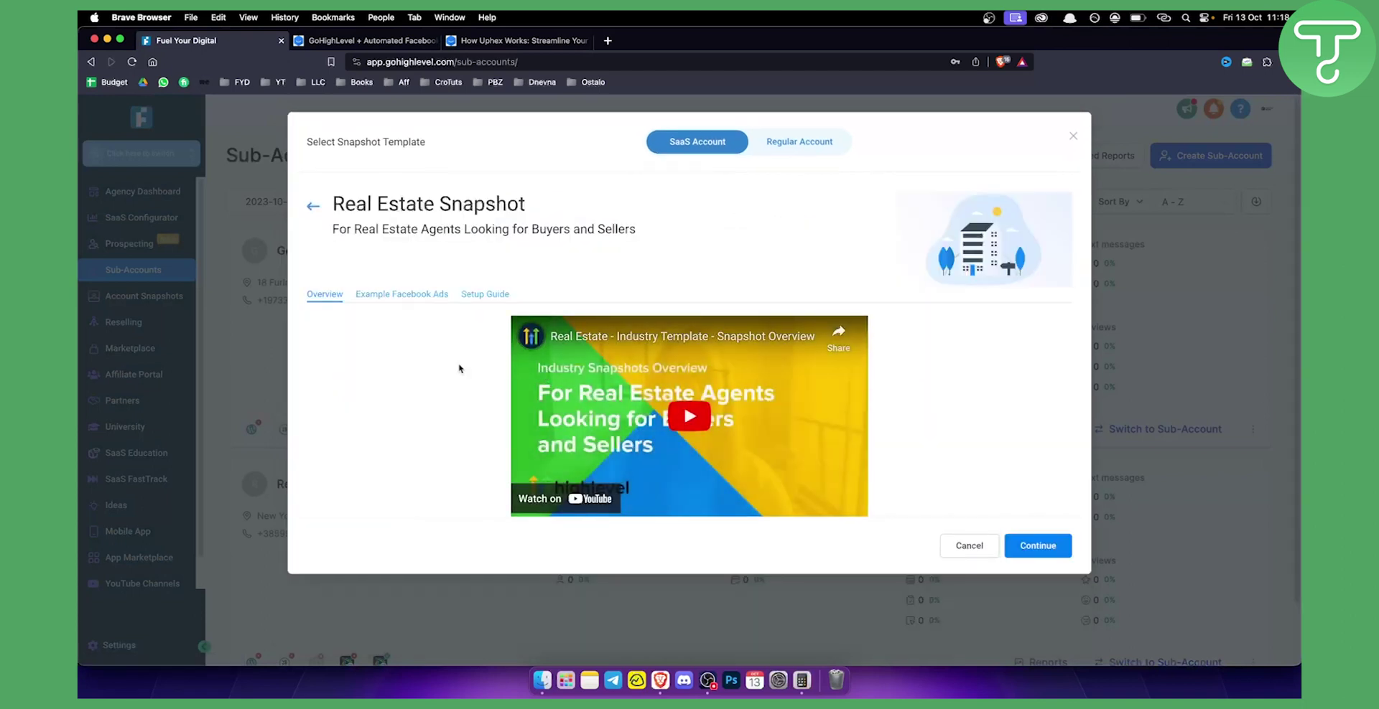
- Browse the snapshot's example Facebook ads, then move to the UpHex GoHighLevel page
{"action": "left_click", "coordinate": [399, 298]}
{"action": "scroll", "coordinate": [679, 391], "scroll_direction": "down", "scroll_amount": 2}
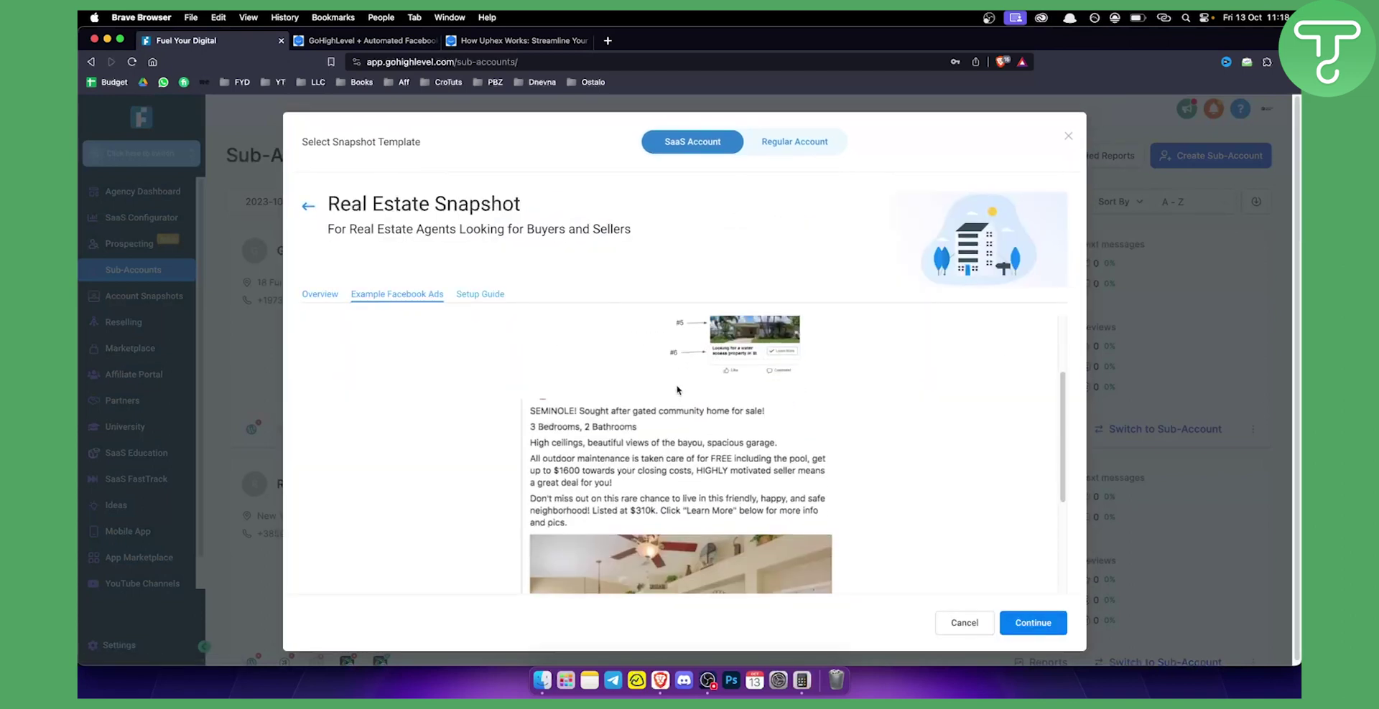
{"action": "scroll", "coordinate": [722, 411], "scroll_direction": "down", "scroll_amount": 2}
{"action": "scroll", "coordinate": [724, 410], "scroll_direction": "up", "scroll_amount": 2}
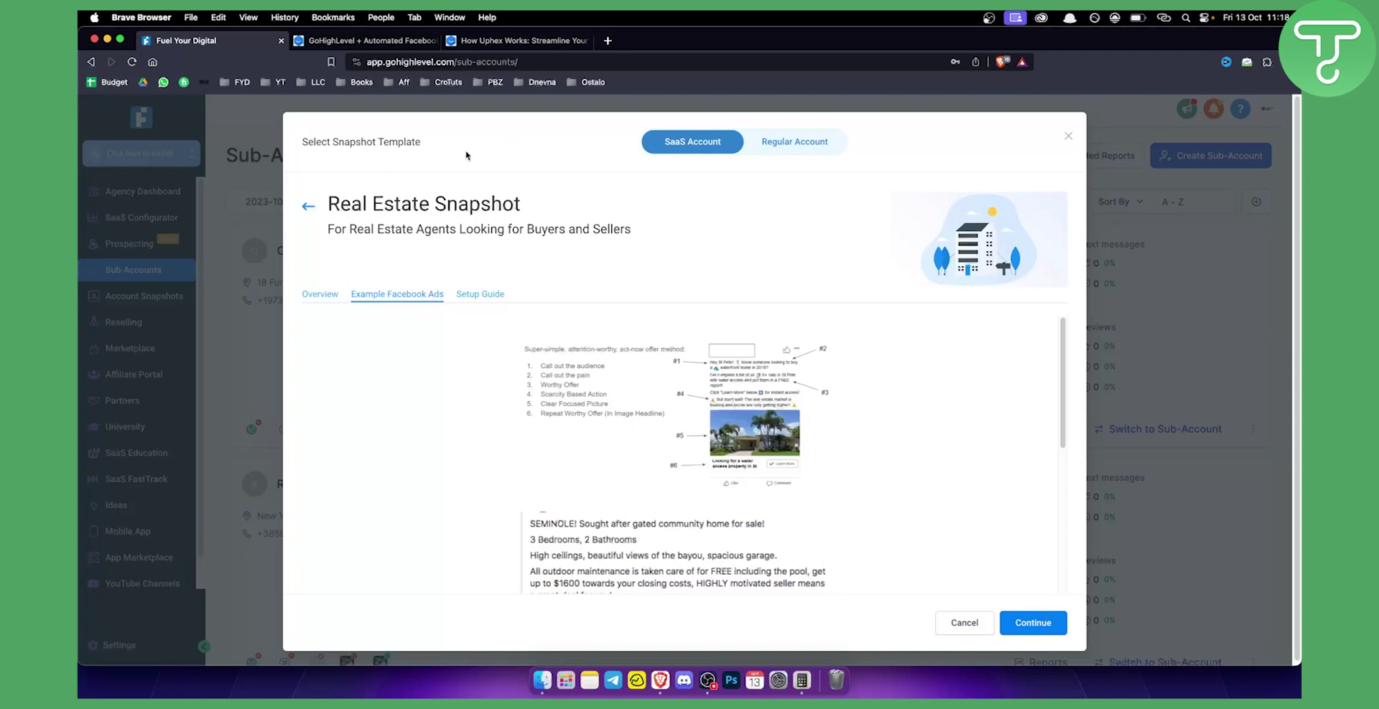
{"action": "left_click", "coordinate": [362, 41]}
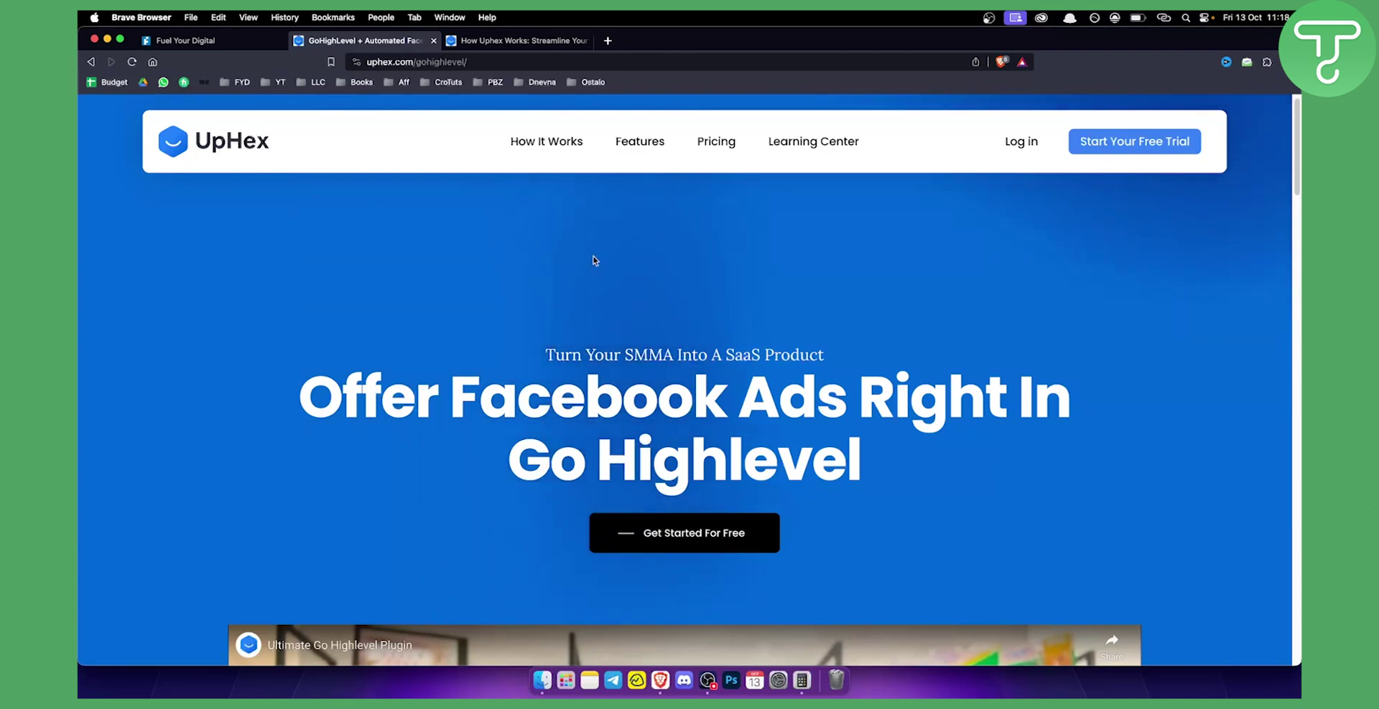
- Bring up the How UpHex Works page at uphex.com/how/
{"action": "left_click", "coordinate": [517, 36]}
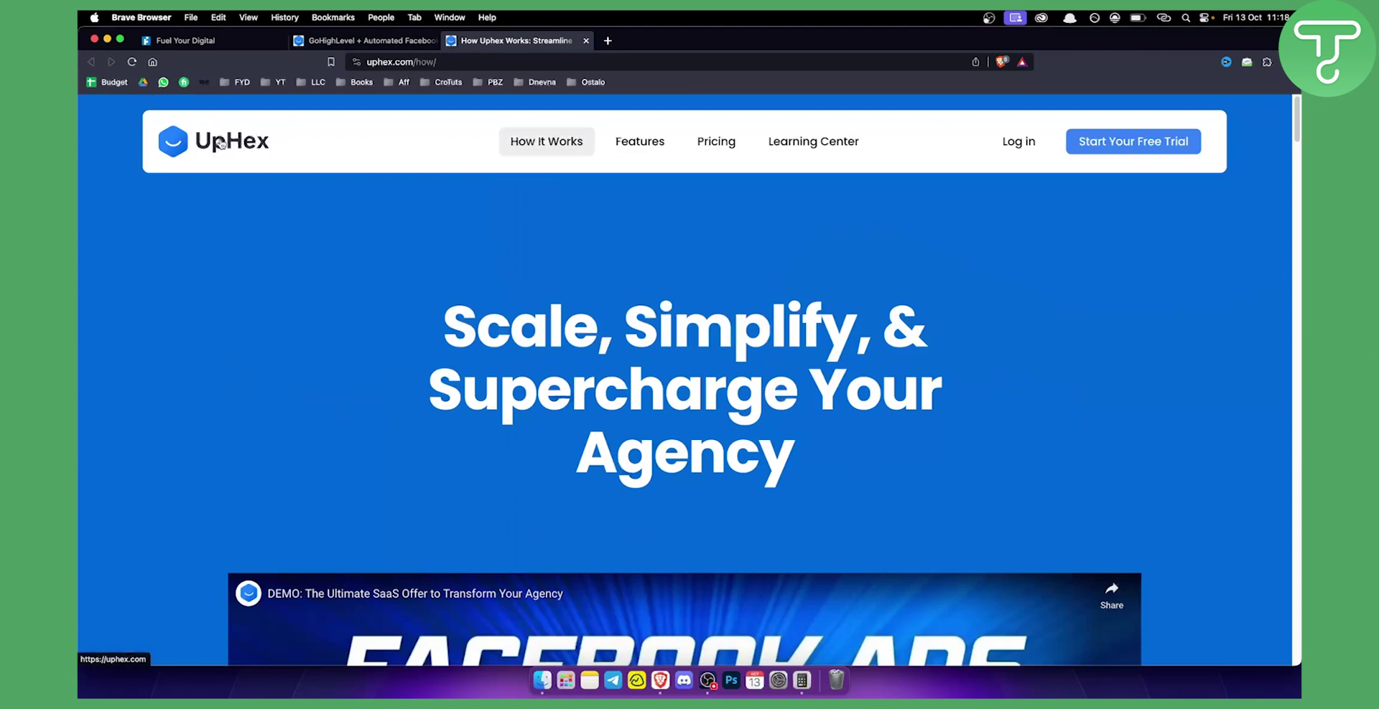
- Scroll past the demo video, testimonial and Template-to-Many section to Launch Ads in Just Three Clicks
{"action": "scroll", "coordinate": [135, 356], "scroll_direction": "down", "scroll_amount": 3}
{"action": "scroll", "coordinate": [136, 356], "scroll_direction": "down", "scroll_amount": 1}
{"action": "scroll", "coordinate": [135, 356], "scroll_direction": "down", "scroll_amount": 5}
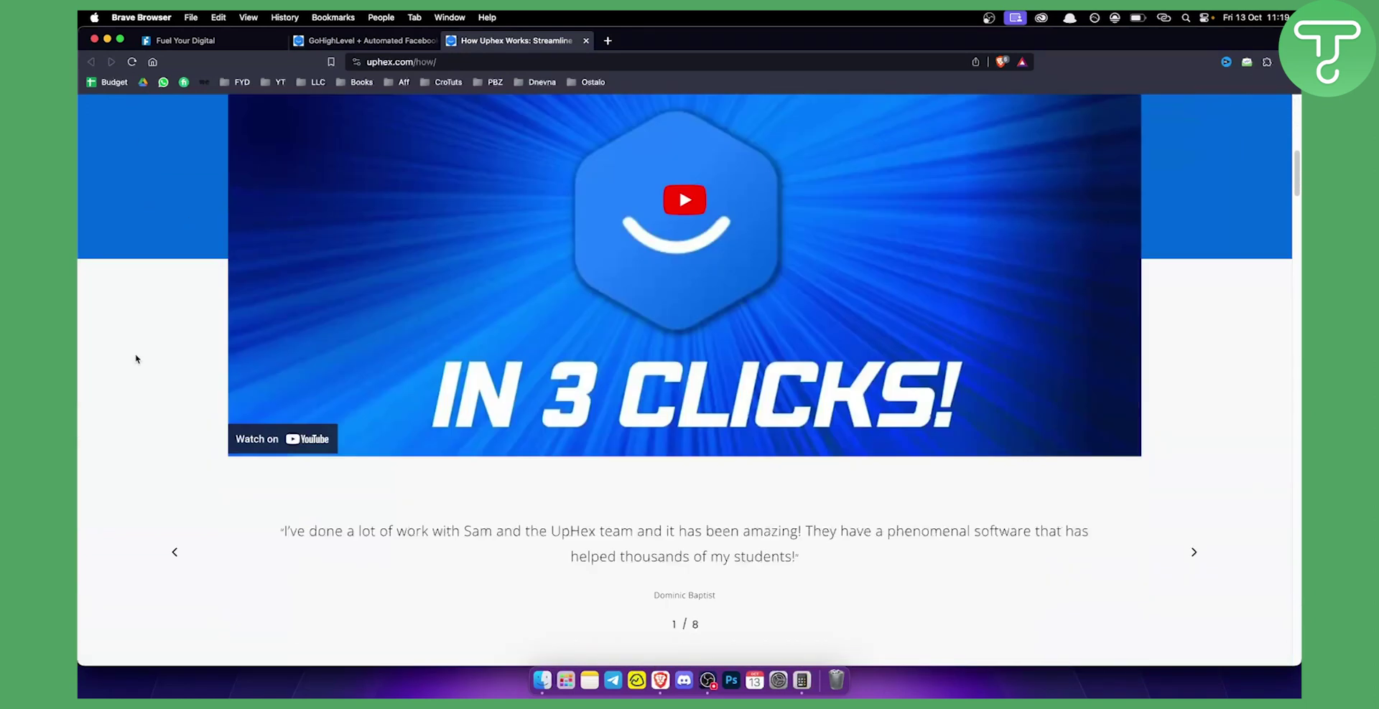
{"action": "scroll", "coordinate": [135, 356], "scroll_direction": "down", "scroll_amount": 6}
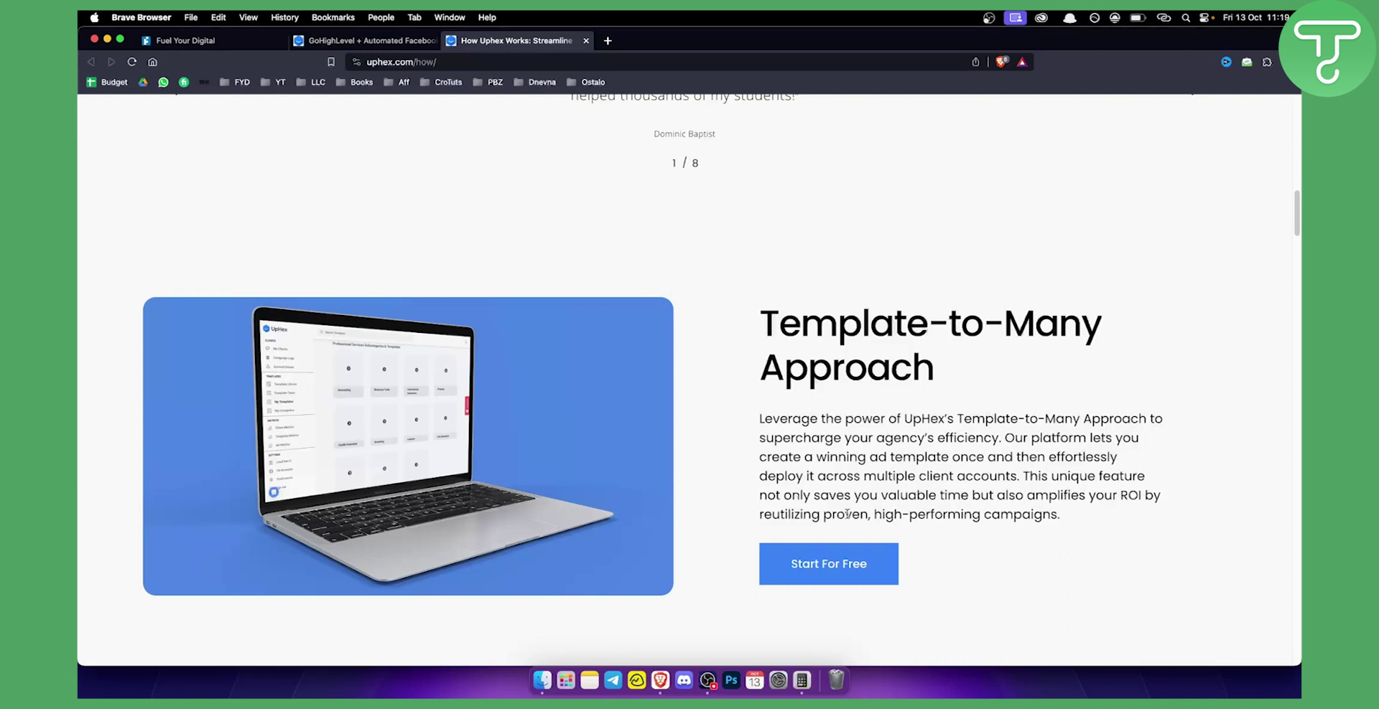
{"action": "scroll", "coordinate": [934, 438], "scroll_direction": "down", "scroll_amount": 4}
{"action": "scroll", "coordinate": [961, 404], "scroll_direction": "down", "scroll_amount": 5}
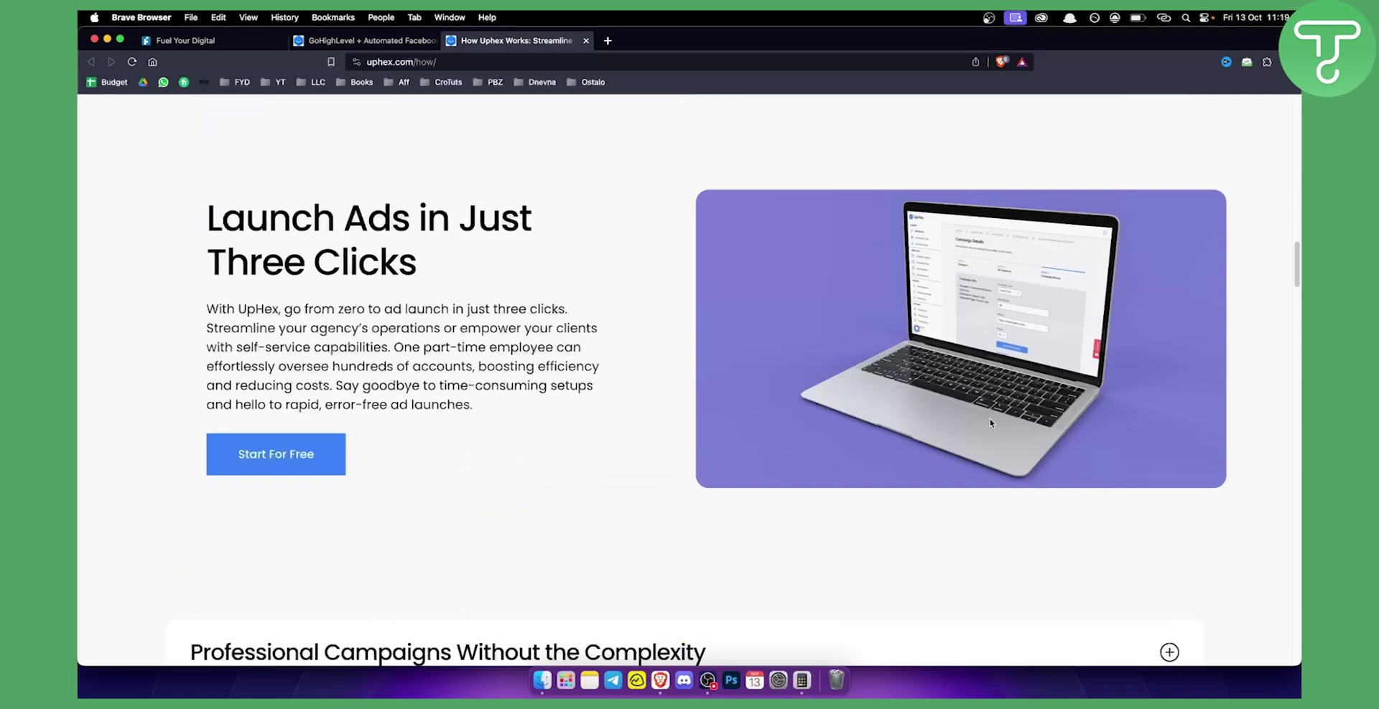
{"action": "scroll", "coordinate": [961, 404], "scroll_direction": "up", "scroll_amount": 1}
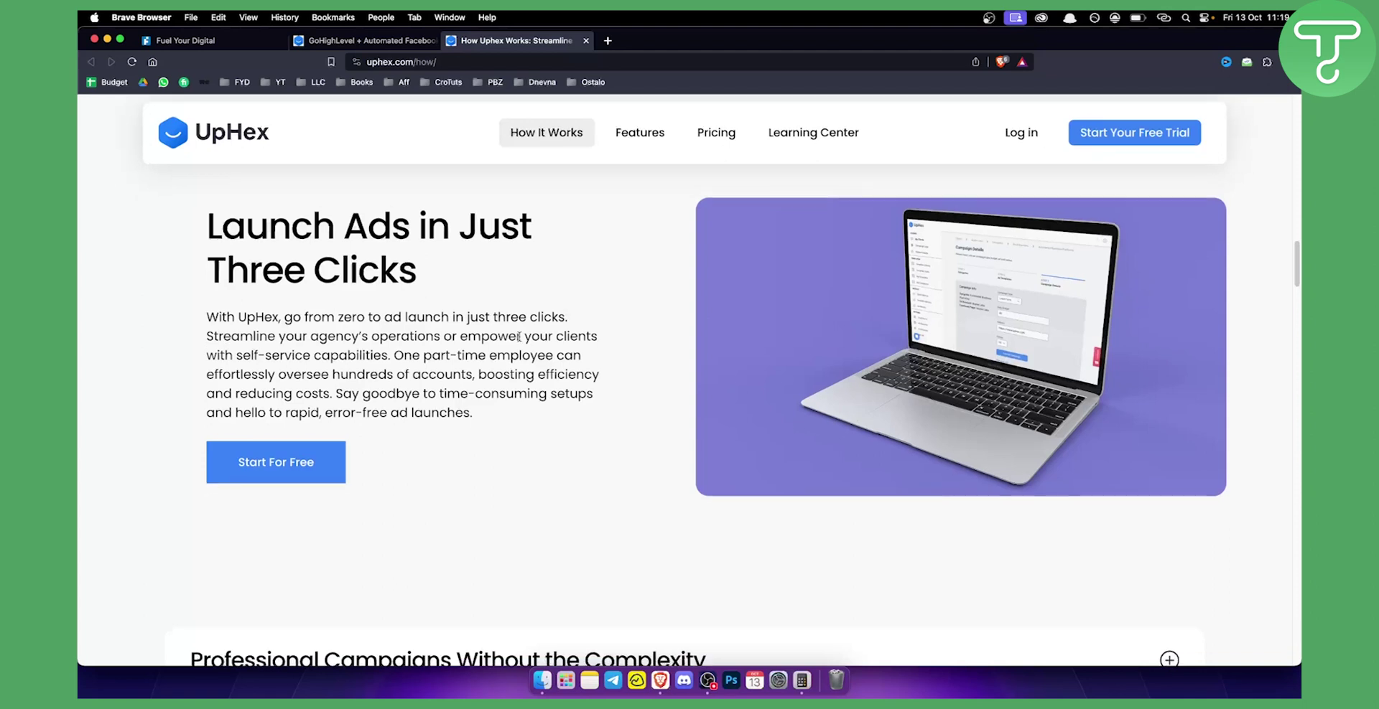
- Scroll past the AI Generated Ad Copy demo down to the 1-Click Onboarding section
{"action": "scroll", "coordinate": [520, 336], "scroll_direction": "down", "scroll_amount": 2}
{"action": "scroll", "coordinate": [517, 334], "scroll_direction": "down", "scroll_amount": 3}
{"action": "scroll", "coordinate": [515, 333], "scroll_direction": "down", "scroll_amount": 2}
{"action": "scroll", "coordinate": [514, 333], "scroll_direction": "down", "scroll_amount": 1}
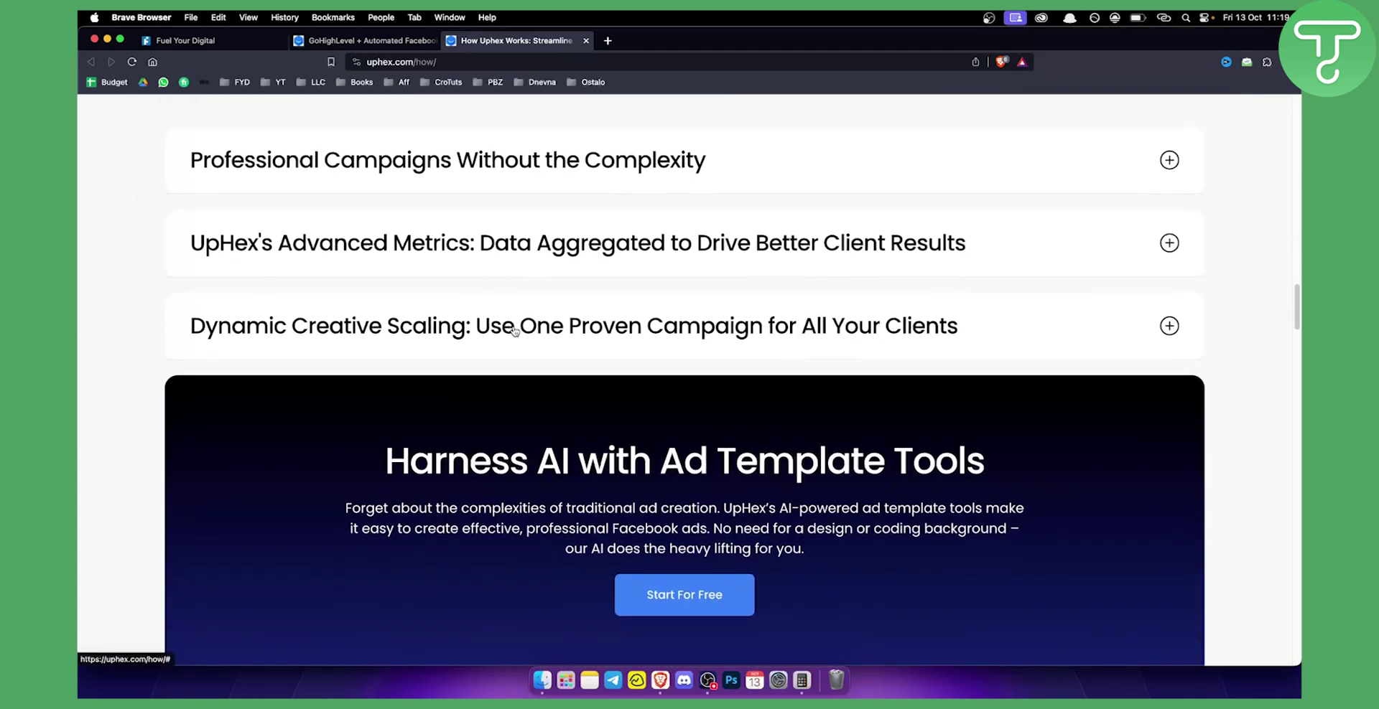
{"action": "scroll", "coordinate": [503, 331], "scroll_direction": "down", "scroll_amount": 3}
{"action": "scroll", "coordinate": [491, 331], "scroll_direction": "down", "scroll_amount": 2}
{"action": "scroll", "coordinate": [484, 330], "scroll_direction": "down", "scroll_amount": 1}
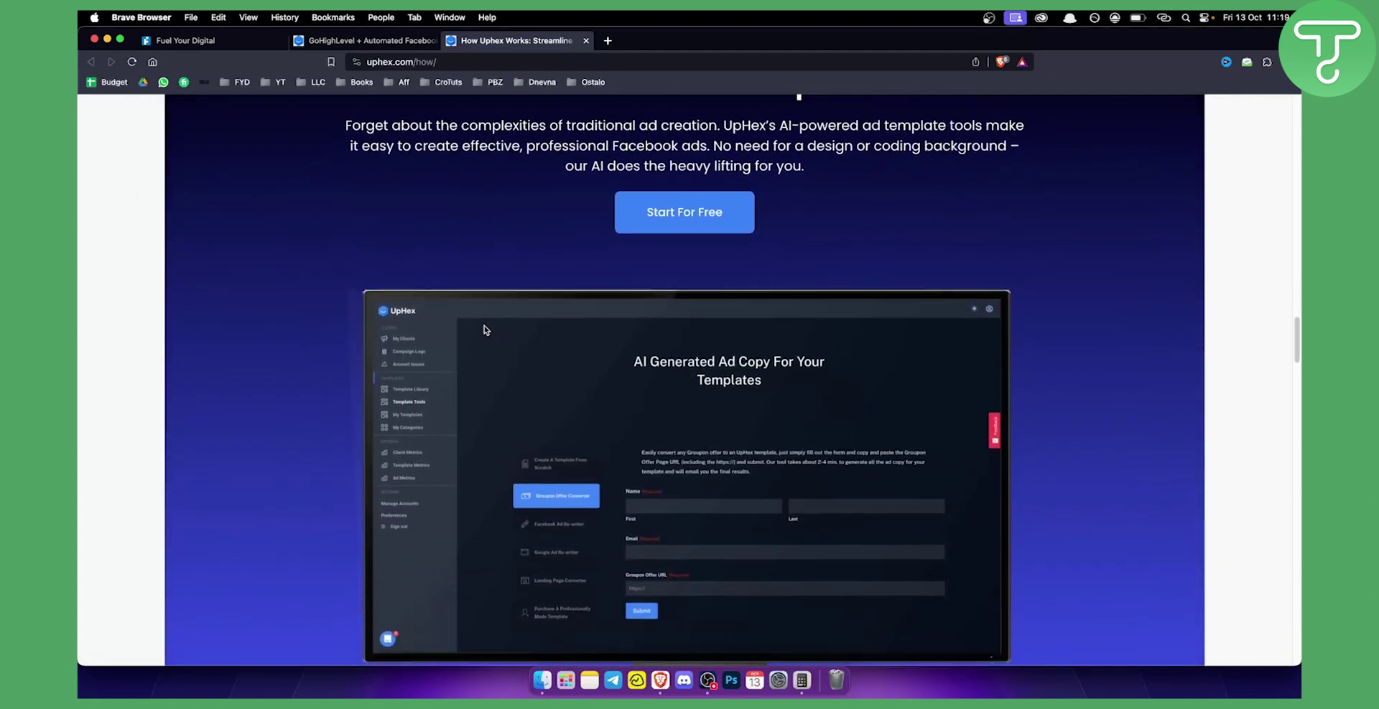
{"action": "scroll", "coordinate": [484, 331], "scroll_direction": "down", "scroll_amount": 2}
{"action": "scroll", "coordinate": [484, 330], "scroll_direction": "up", "scroll_amount": 1}
{"action": "scroll", "coordinate": [484, 330], "scroll_direction": "down", "scroll_amount": 1}
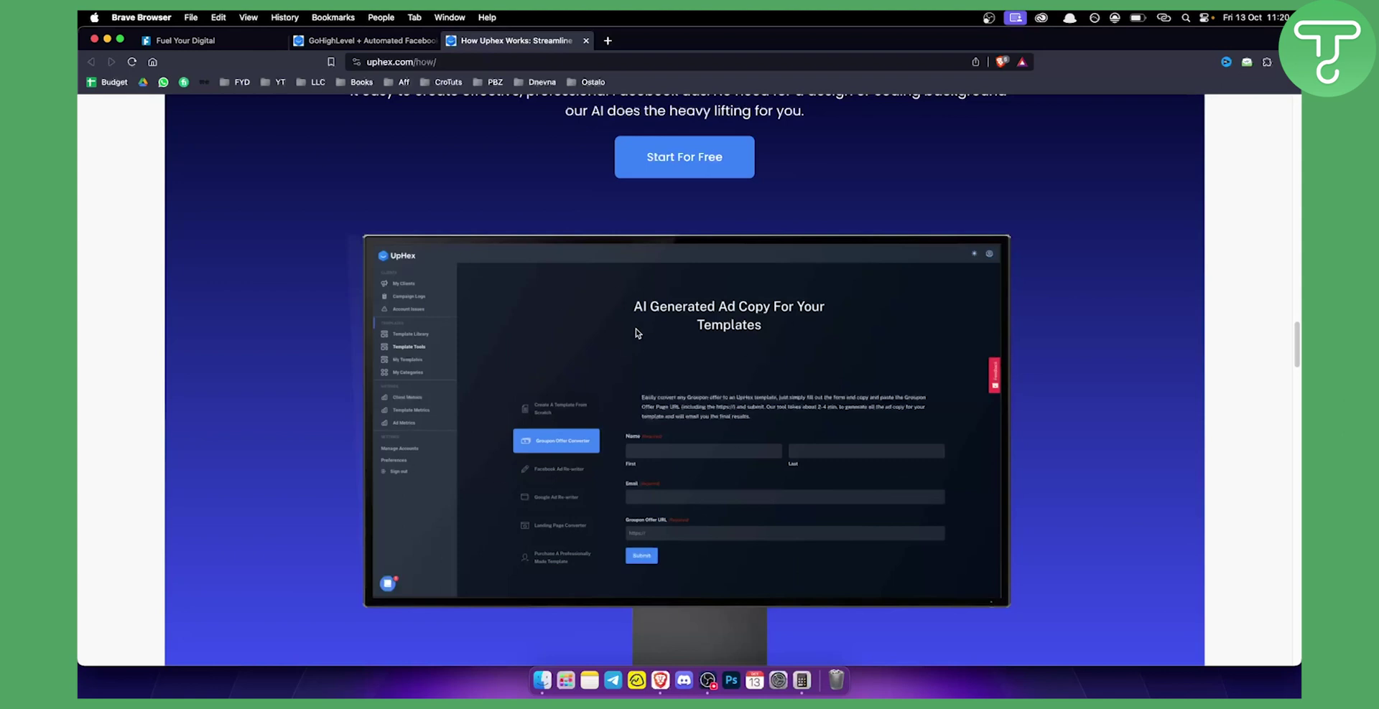
{"action": "scroll", "coordinate": [634, 329], "scroll_direction": "down", "scroll_amount": 5}
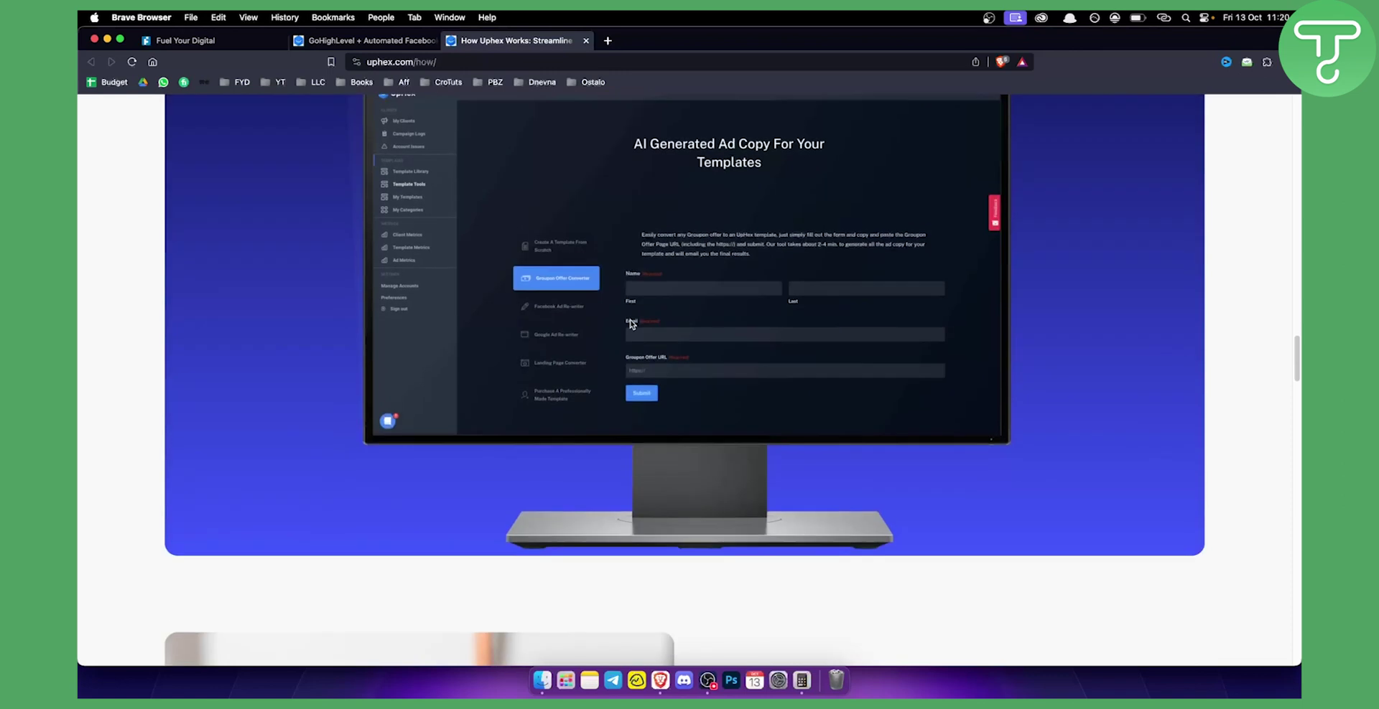
{"action": "scroll", "coordinate": [630, 323], "scroll_direction": "down", "scroll_amount": 1}
{"action": "scroll", "coordinate": [631, 321], "scroll_direction": "down", "scroll_amount": 5}
{"action": "scroll", "coordinate": [630, 320], "scroll_direction": "down", "scroll_amount": 3}
{"action": "scroll", "coordinate": [630, 319], "scroll_direction": "down", "scroll_amount": 3}
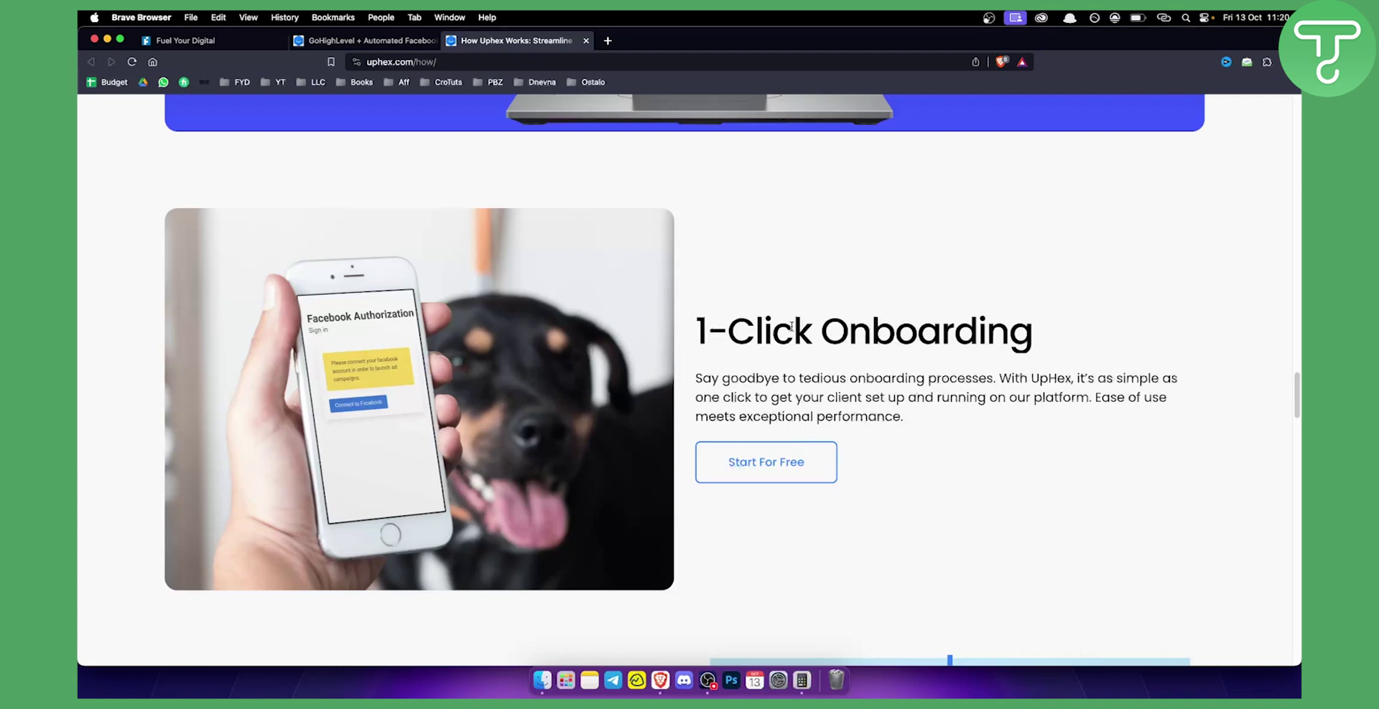
- Drag the Scalable For Any Agency Size slider left to show the 352-client dashboard
{"action": "scroll", "coordinate": [791, 326], "scroll_direction": "down", "scroll_amount": 3}
{"action": "scroll", "coordinate": [790, 451], "scroll_direction": "down", "scroll_amount": 3}
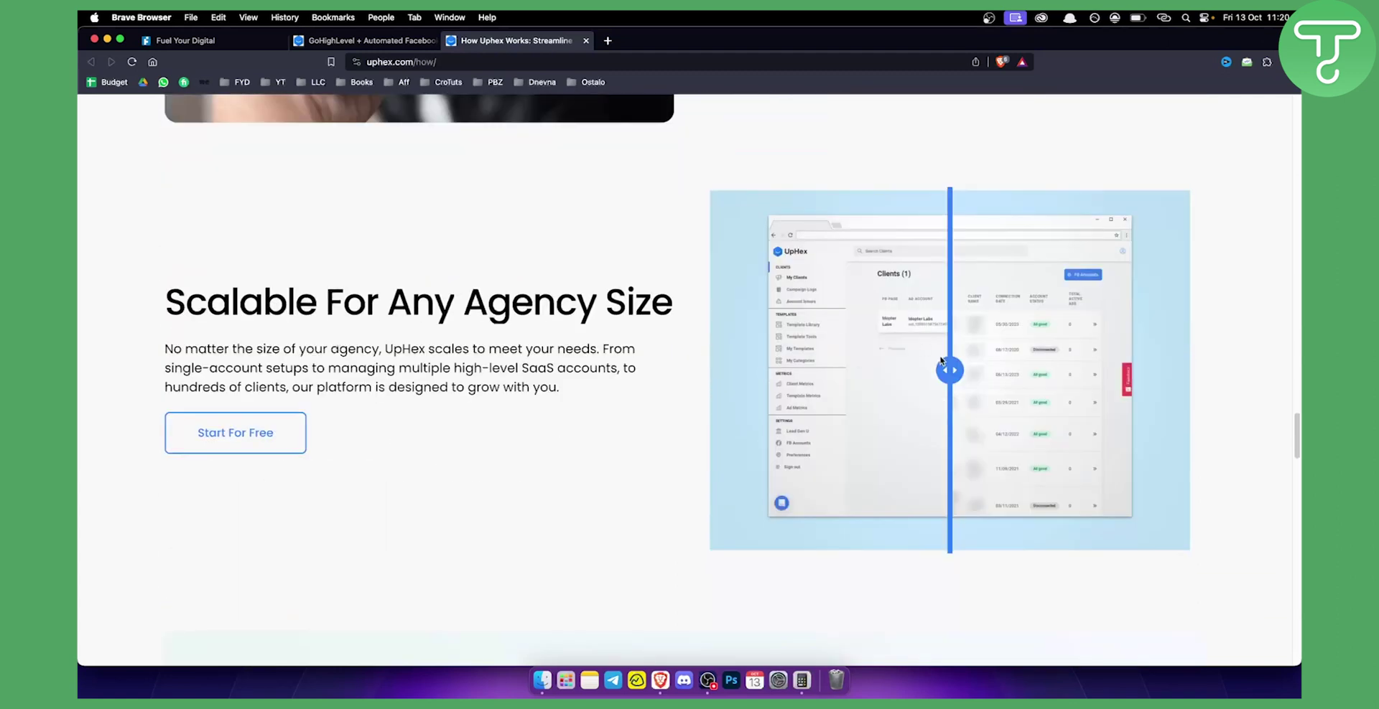
{"action": "mouse_move", "coordinate": [945, 369]}
{"action": "left_mouse_down"}
{"action": "mouse_move", "coordinate": [740, 381]}
{"action": "mouse_move", "coordinate": [1140, 397]}
{"action": "mouse_move", "coordinate": [747, 389]}
{"action": "left_mouse_up"}
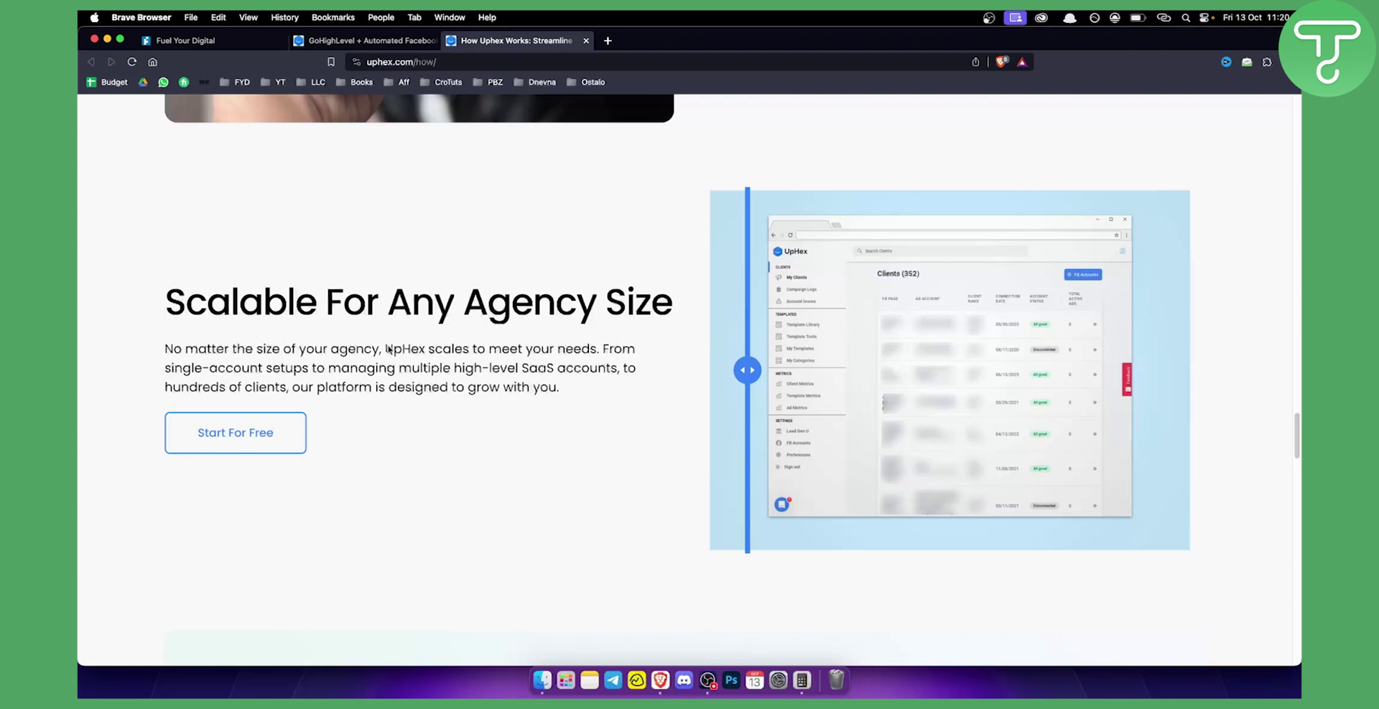
- Scroll past the live-classes section and head to the Plans & Pricing page
{"action": "scroll", "coordinate": [388, 349], "scroll_direction": "down", "scroll_amount": 5}
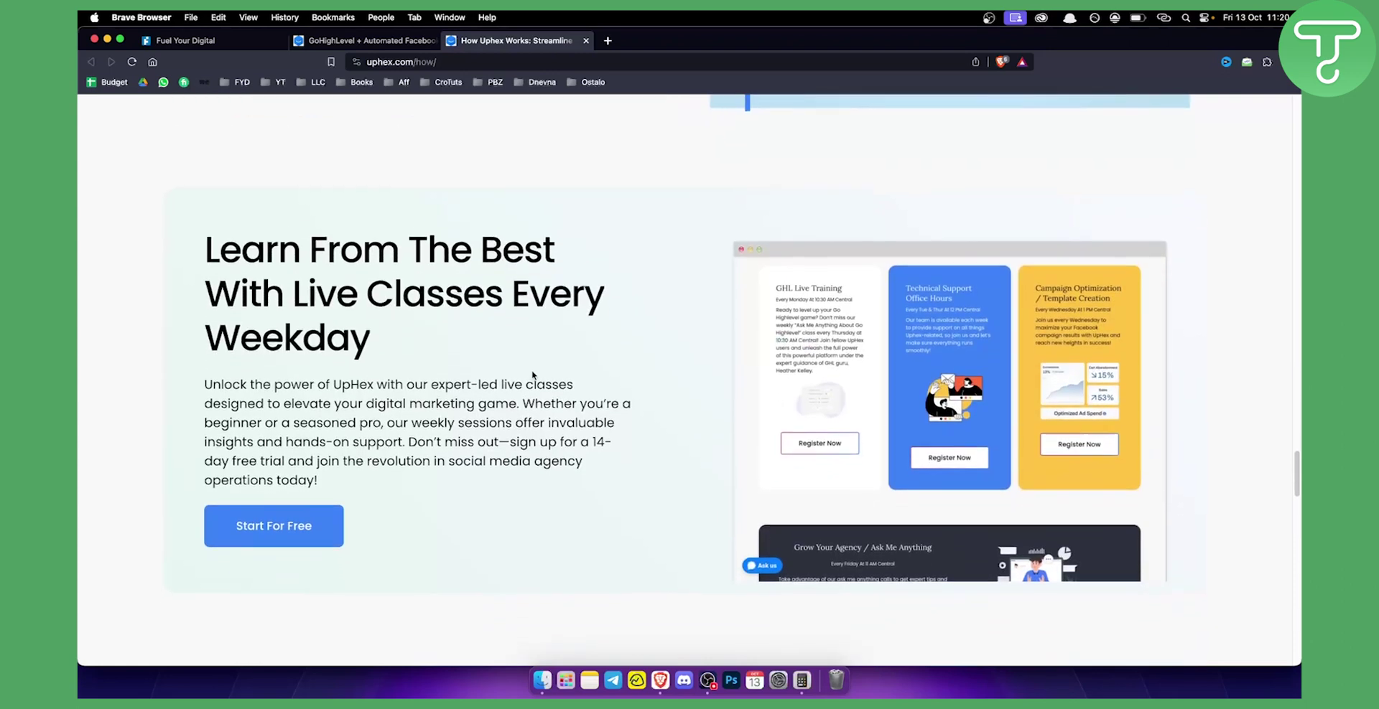
{"action": "scroll", "coordinate": [532, 374], "scroll_direction": "down", "scroll_amount": 1}
{"action": "scroll", "coordinate": [546, 377], "scroll_direction": "down", "scroll_amount": 5}
{"action": "scroll", "coordinate": [583, 383], "scroll_direction": "down", "scroll_amount": 5}
{"action": "scroll", "coordinate": [581, 384], "scroll_direction": "down", "scroll_amount": 5}
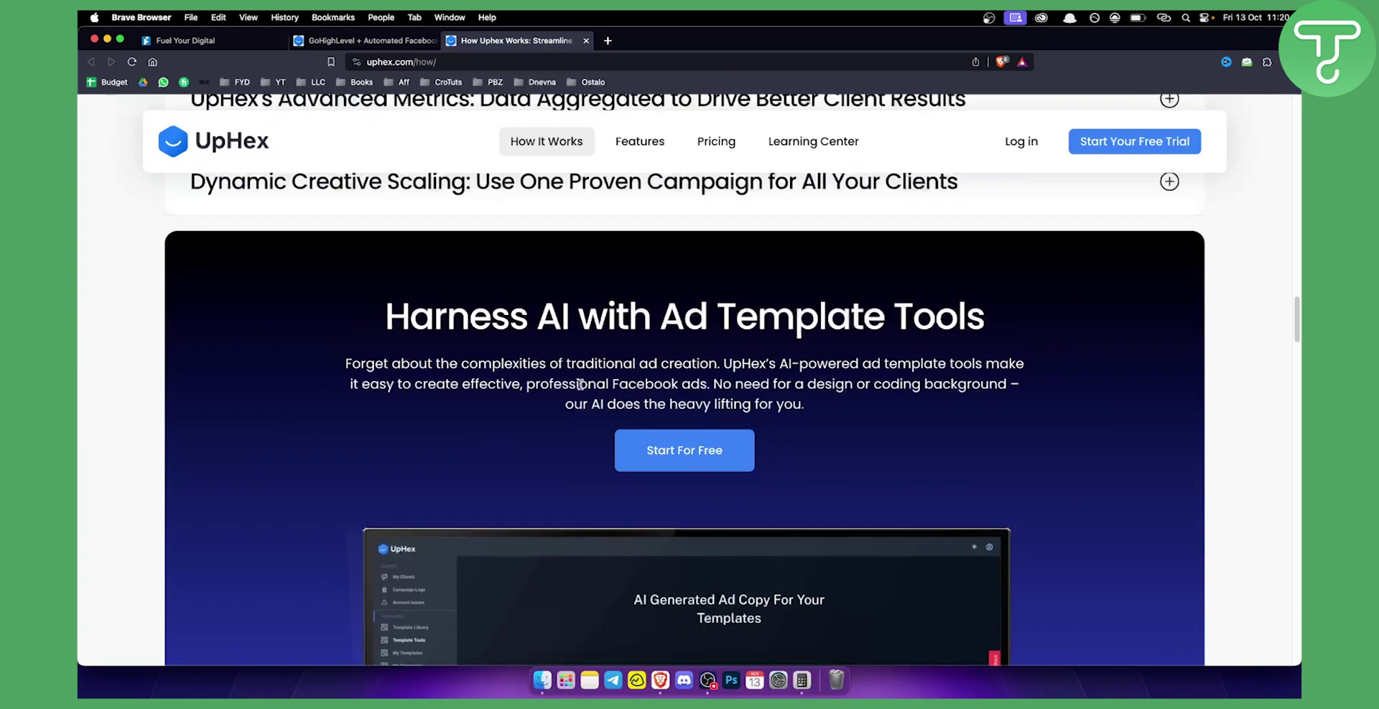
{"action": "key", "text": "Home"}
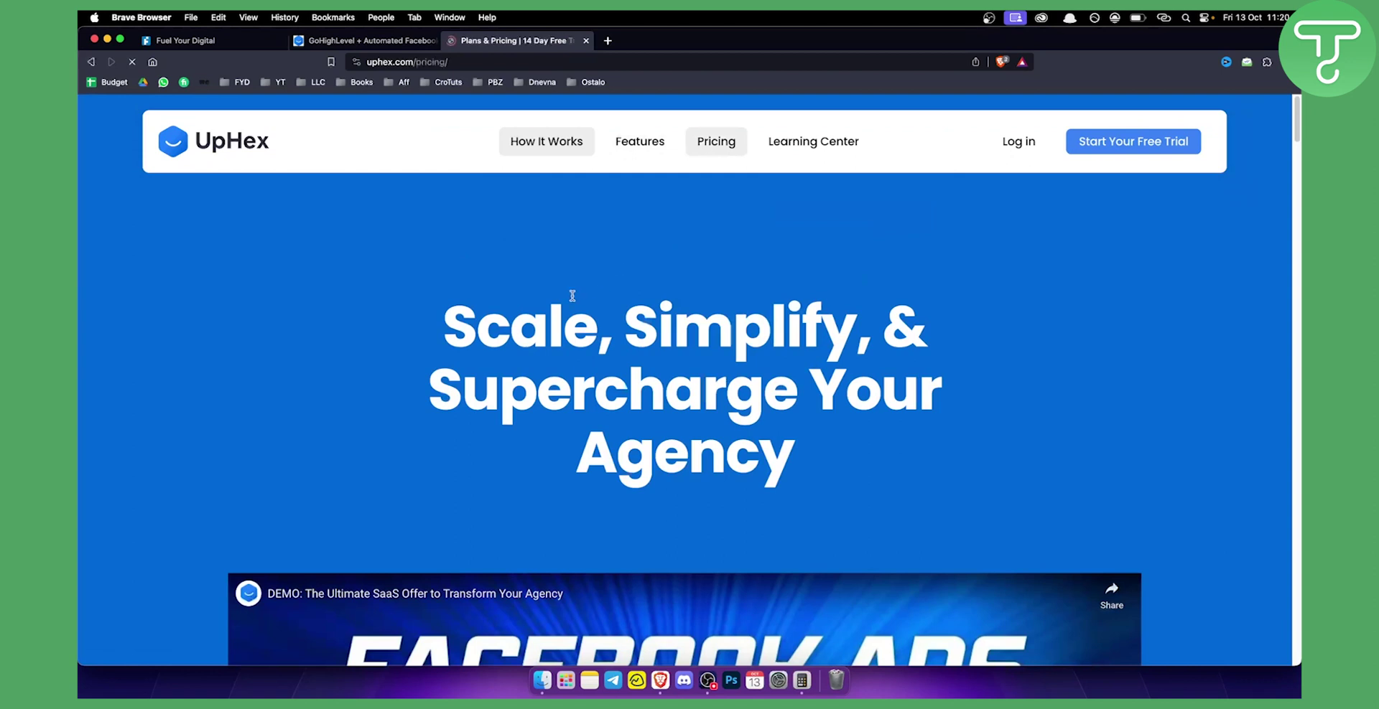
- Review the Start $97, Grow $297 and Accelerate $497 plans, highlighting Start's GHL Plugin
{"action": "scroll", "coordinate": [360, 323], "scroll_direction": "down", "scroll_amount": 4}
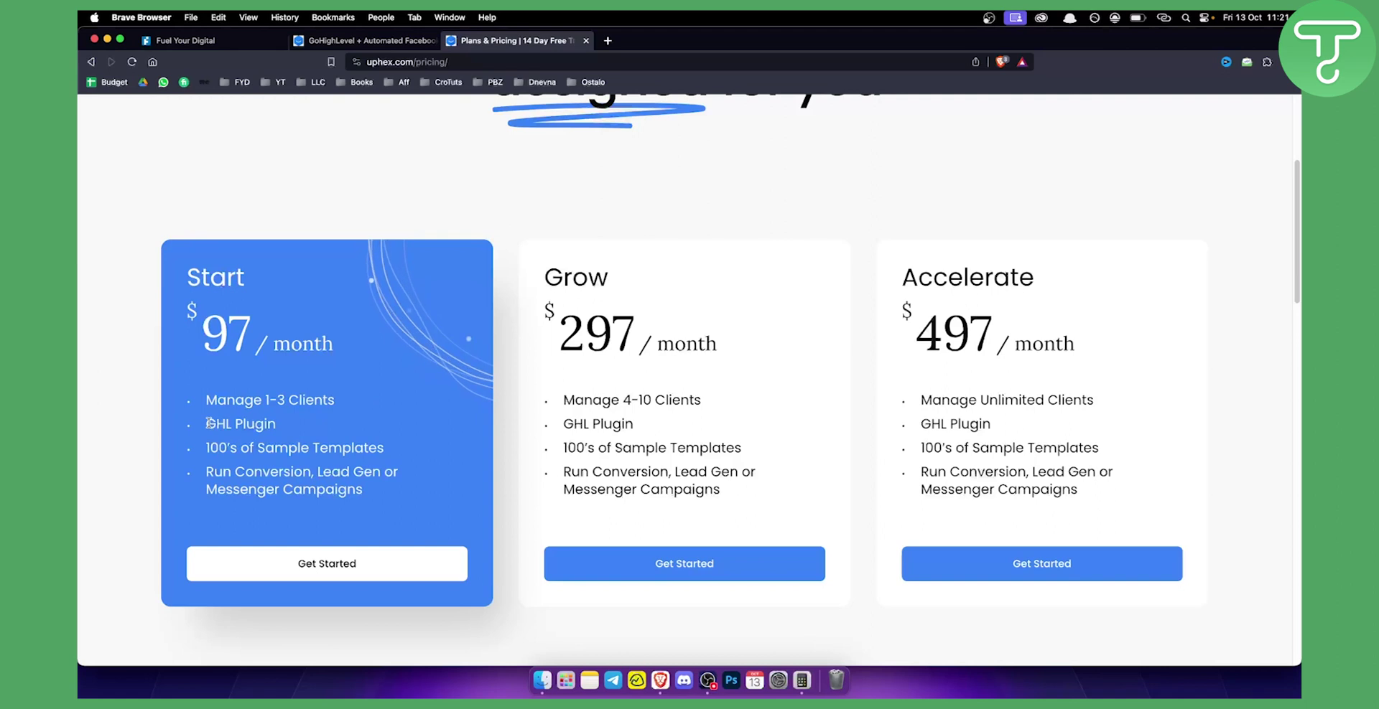
{"action": "left_click_drag", "start_coordinate": [207, 423], "coordinate": [291, 425]}
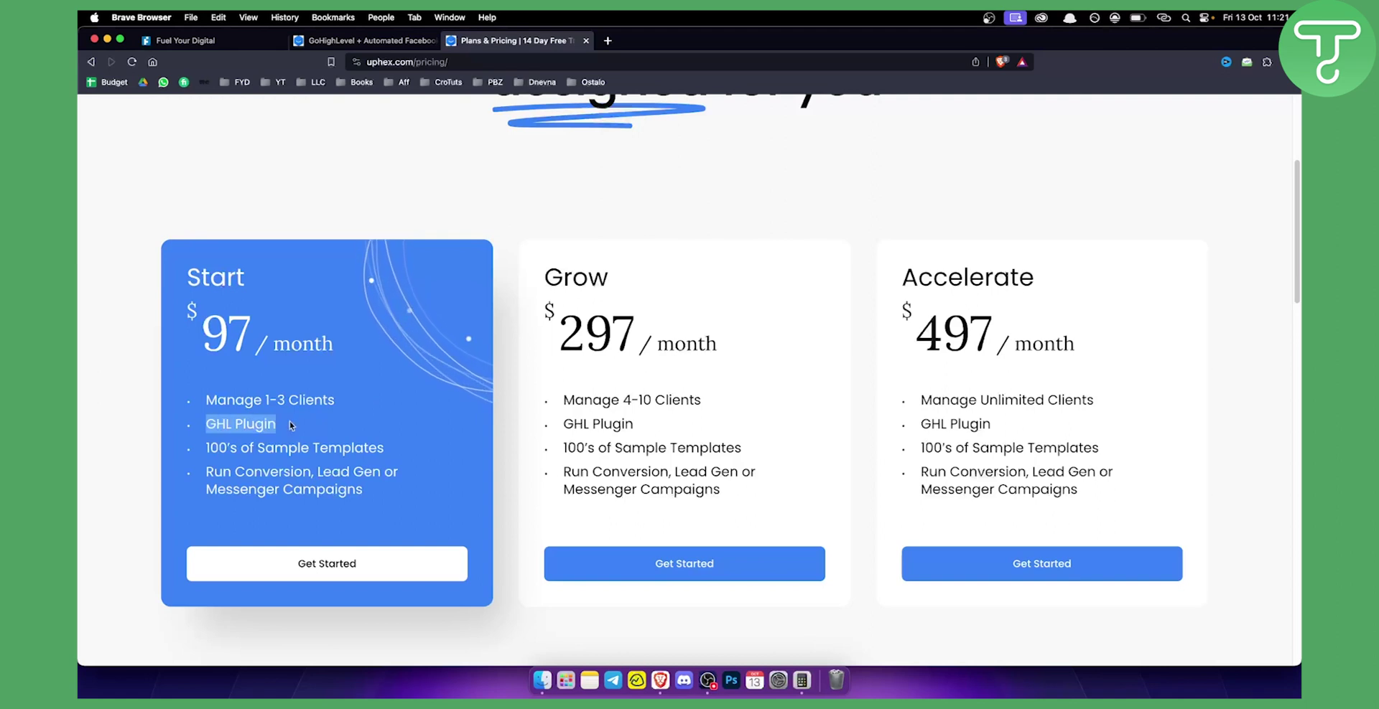
{"action": "scroll", "coordinate": [291, 427], "scroll_direction": "down", "scroll_amount": 3}
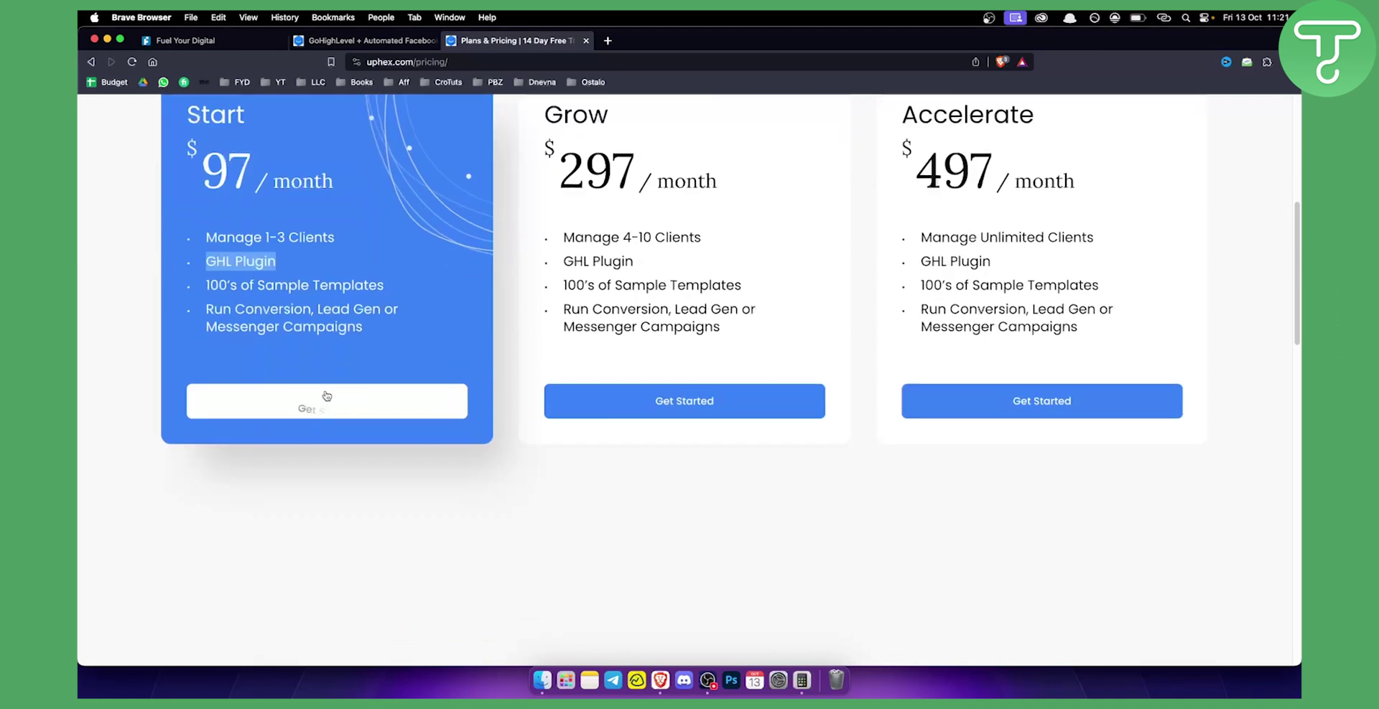
{"action": "scroll", "coordinate": [372, 379], "scroll_direction": "down", "scroll_amount": 3}
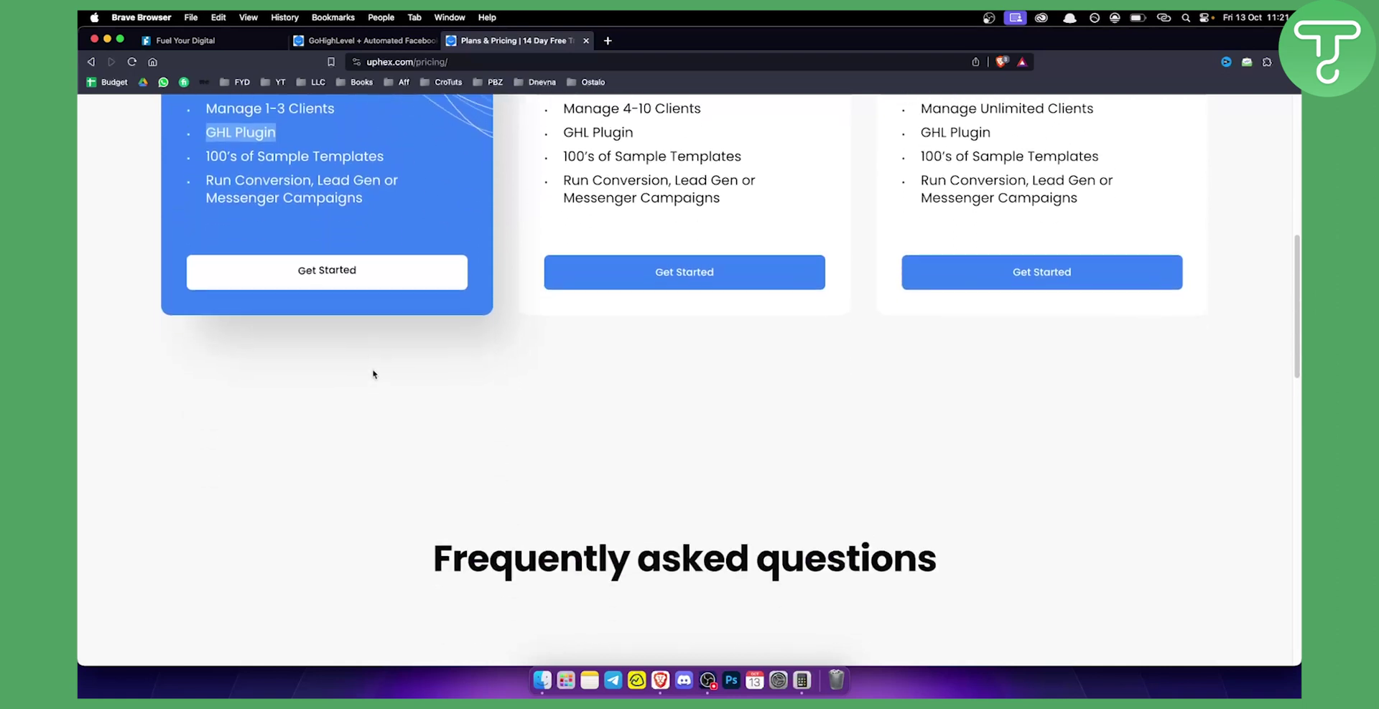
{"action": "scroll", "coordinate": [373, 376], "scroll_direction": "down", "scroll_amount": 2}
{"action": "scroll", "coordinate": [376, 402], "scroll_direction": "up", "scroll_amount": 10}
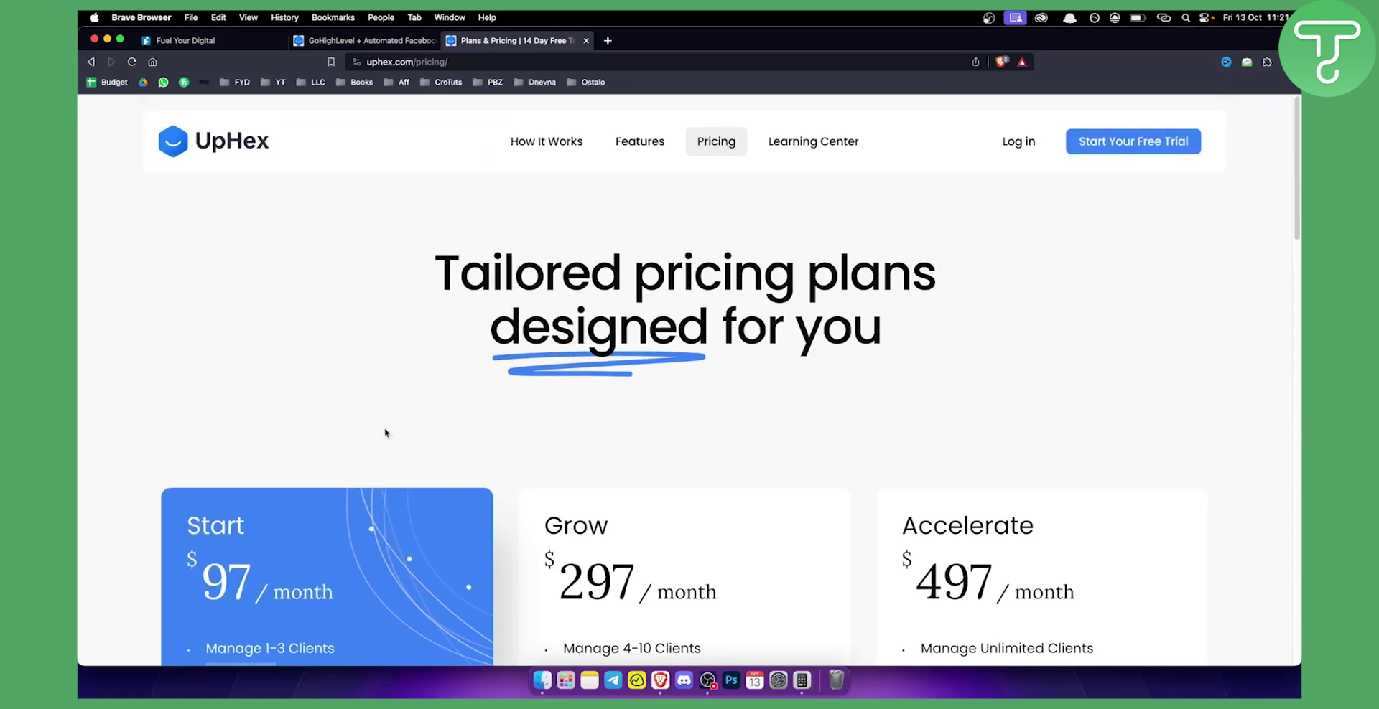
{"action": "scroll", "coordinate": [384, 431], "scroll_direction": "down", "scroll_amount": 2}
{"action": "scroll", "coordinate": [386, 420], "scroll_direction": "down", "scroll_amount": 2}
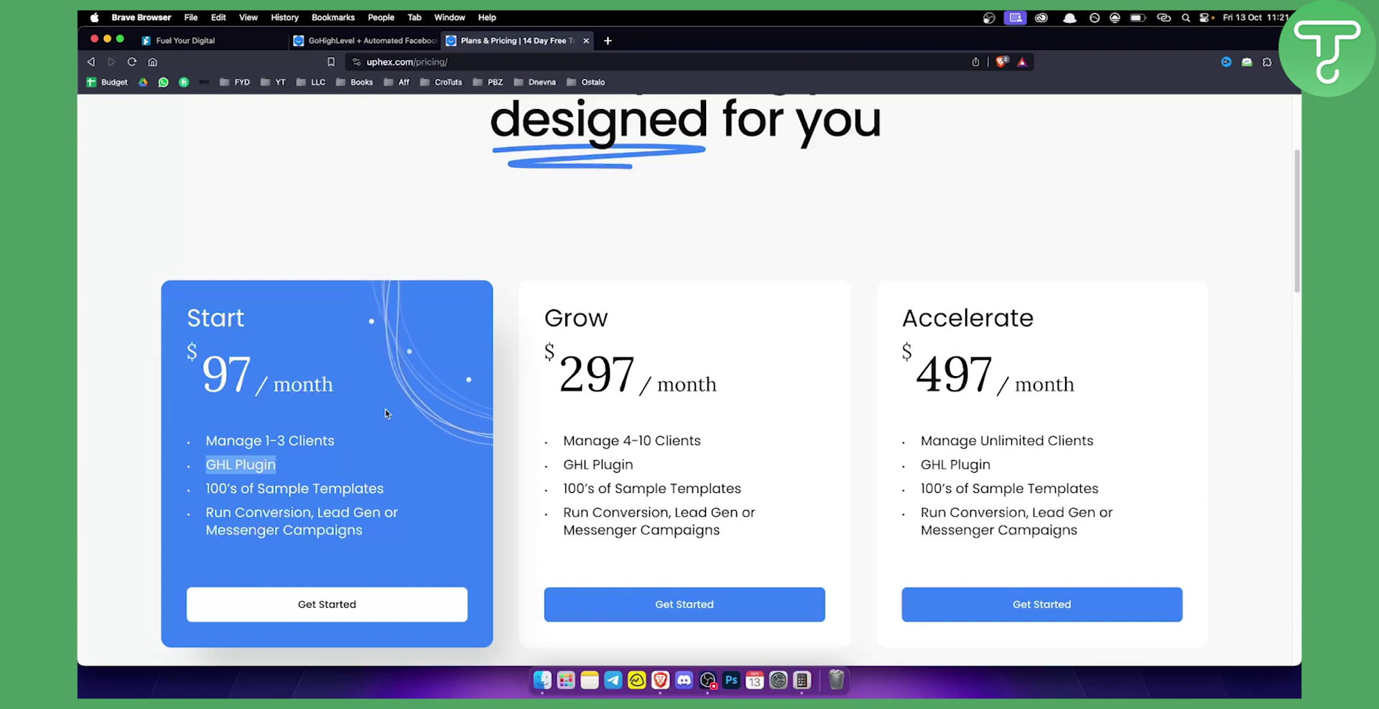
{"action": "scroll", "coordinate": [385, 413], "scroll_direction": "up", "scroll_amount": 3}
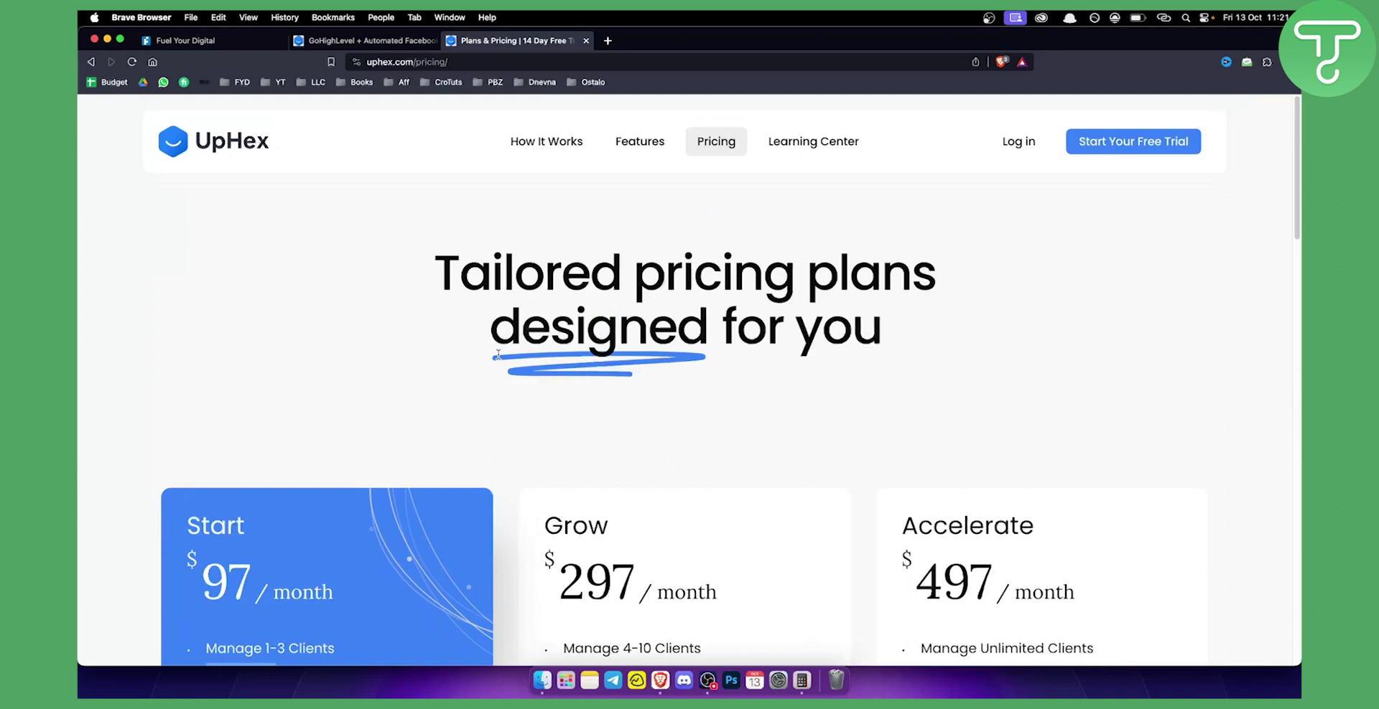
- Close the Real Estate Snapshot dialog, leaving the Gold's Gym and Real Estate sub-accounts listed
{"action": "mouse_move", "coordinate": [205, 41]}
{"action": "left_click", "coordinate": [230, 46]}
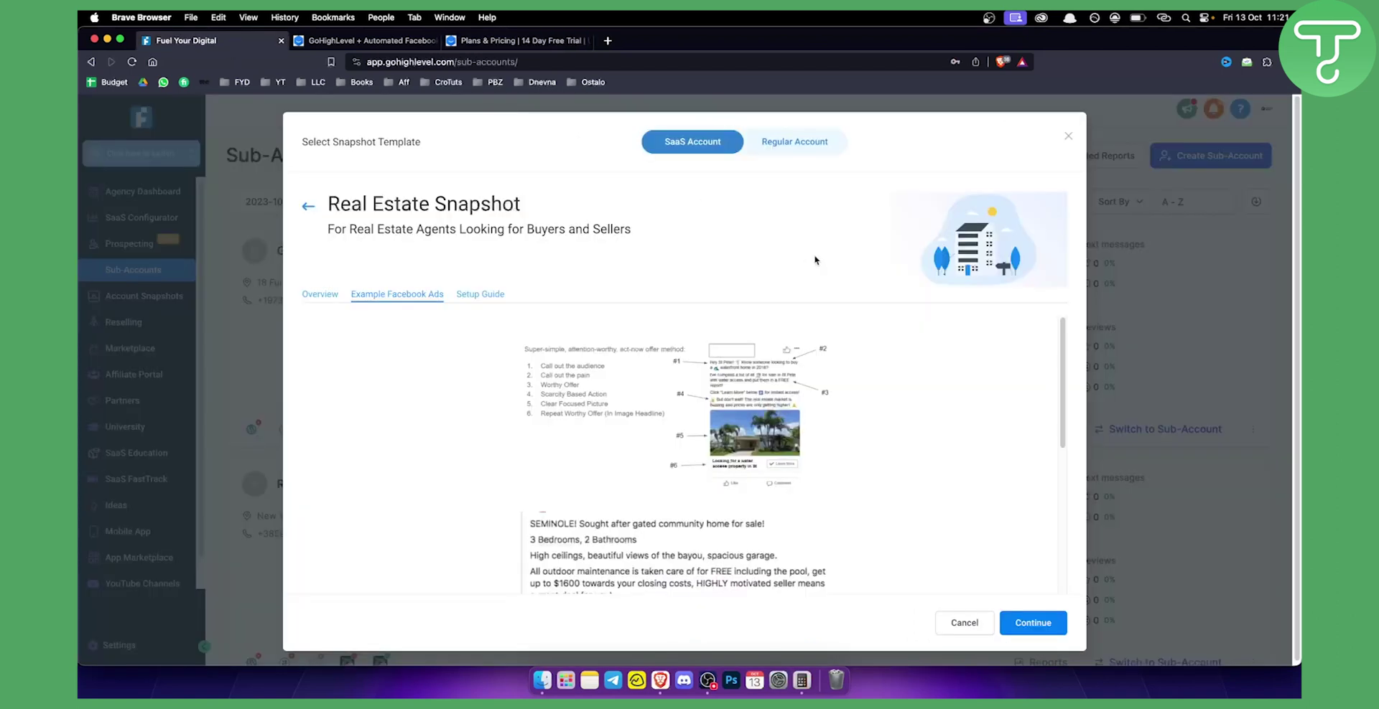
{"action": "left_click", "coordinate": [1068, 137]}
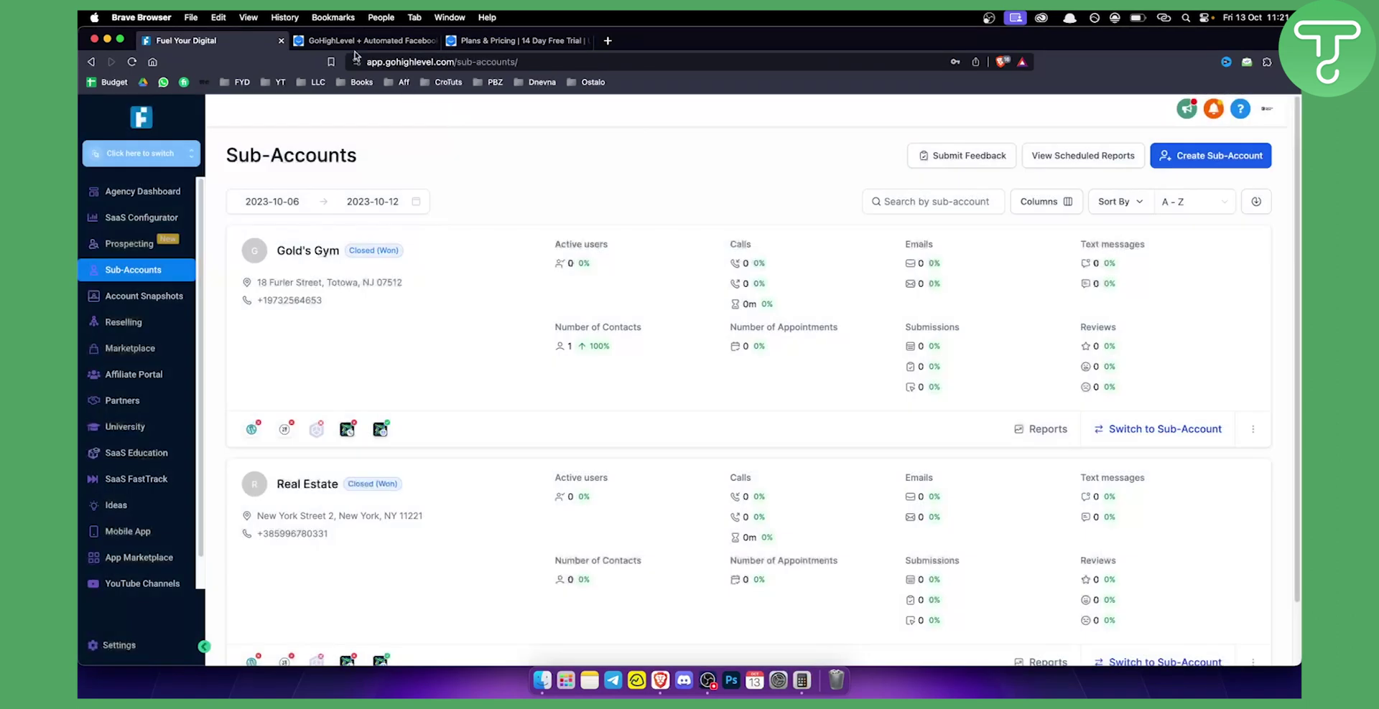
{"action": "left_click", "coordinate": [363, 41]}
{"action": "left_click", "coordinate": [199, 43]}
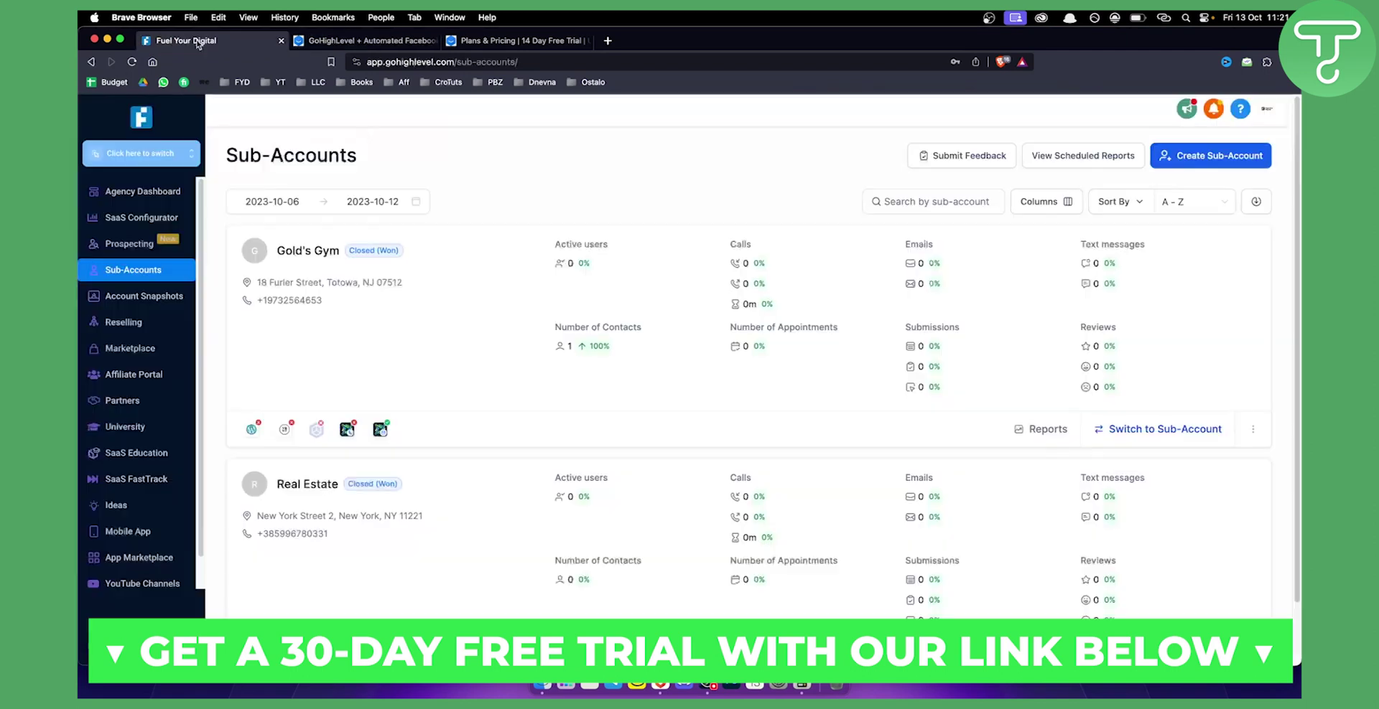